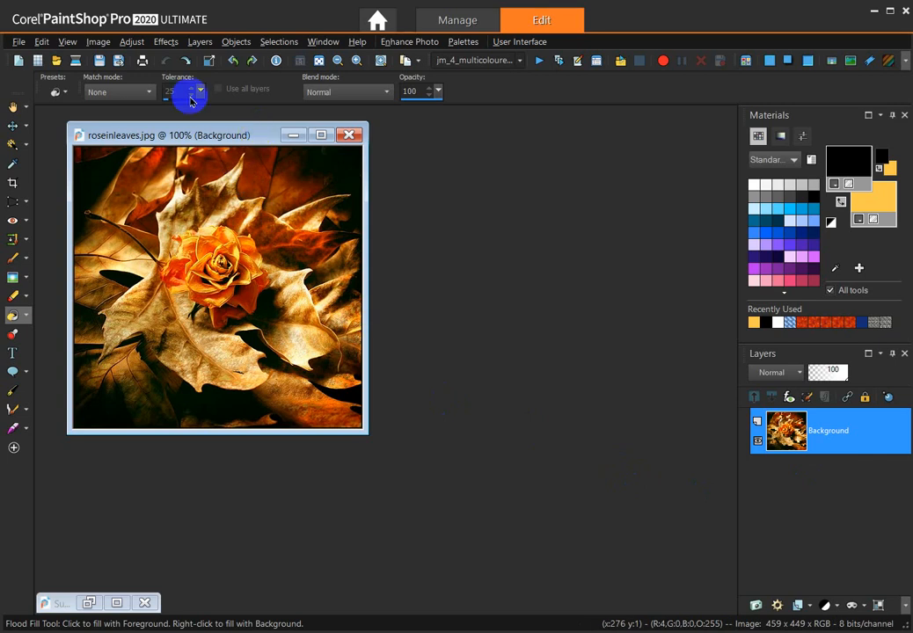
# - Apply The Smudge Master 2000 distortion filter from Filter Forge 6 to roseinleaves.jpg using its default preset
pyautogui.click(165, 41)
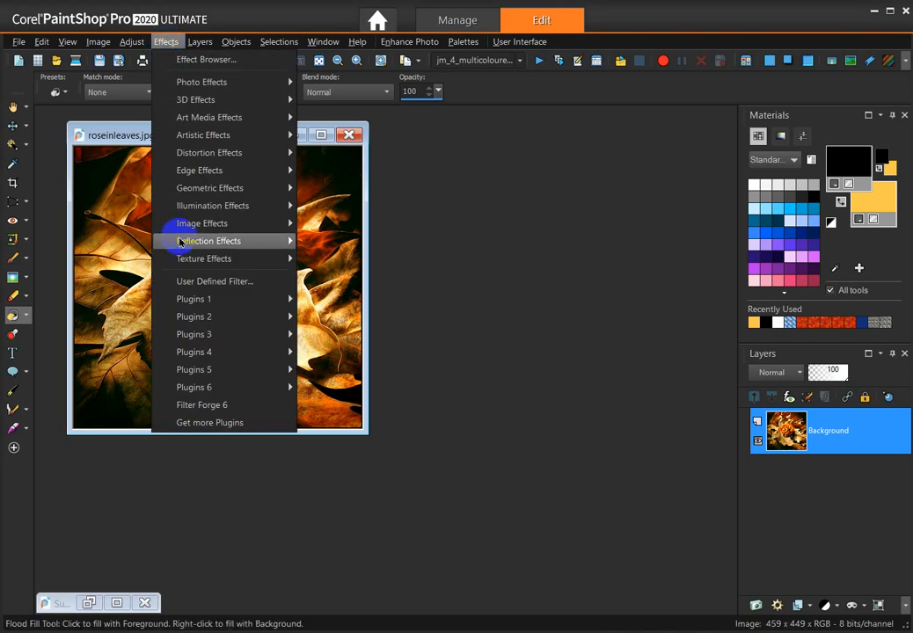
pyautogui.click(213, 406)
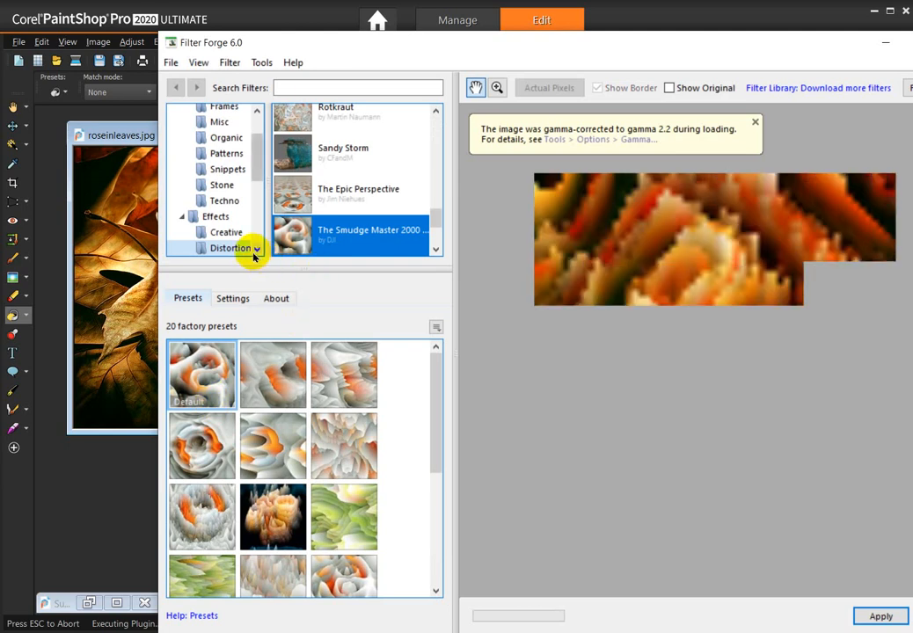
pyautogui.click(332, 241)
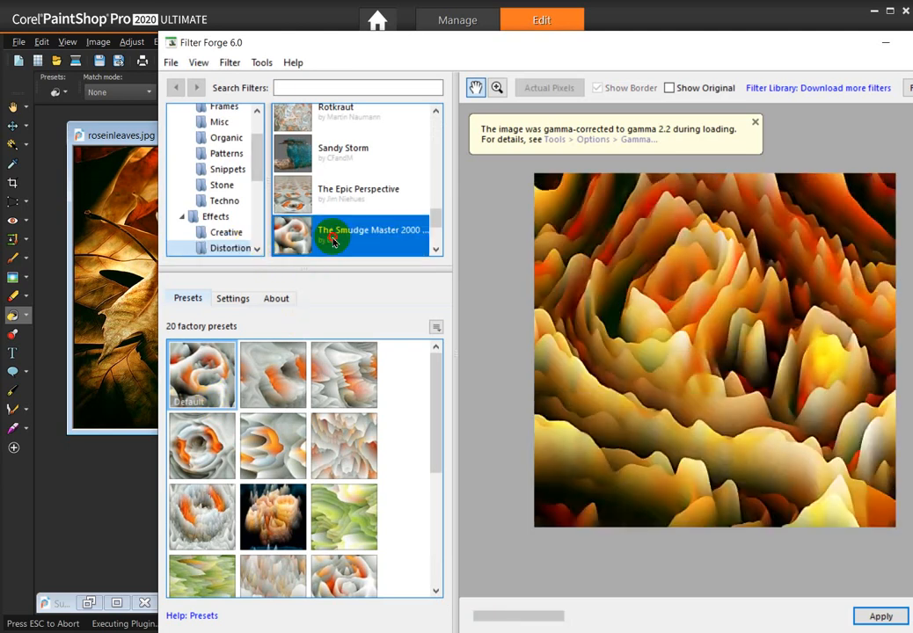
pyautogui.click(200, 374)
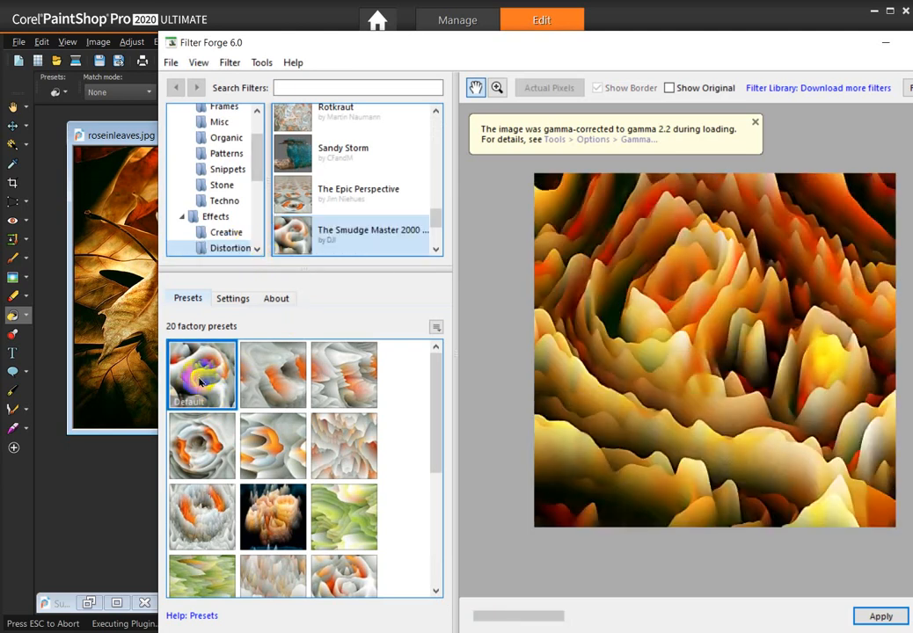
pyautogui.click(875, 614)
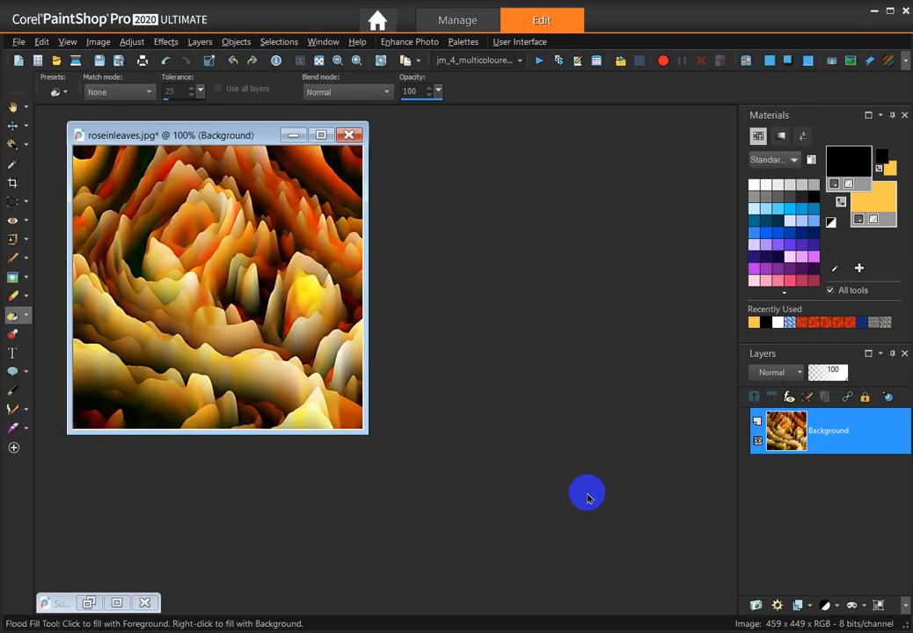
# - Move the roseinleaves.jpg image window aside and apply Seamless Tiling with the Edge method in the Horizontal direction
pyautogui.moveTo(269, 136); pyautogui.dragTo(569, 151)
pyautogui.click(167, 42)
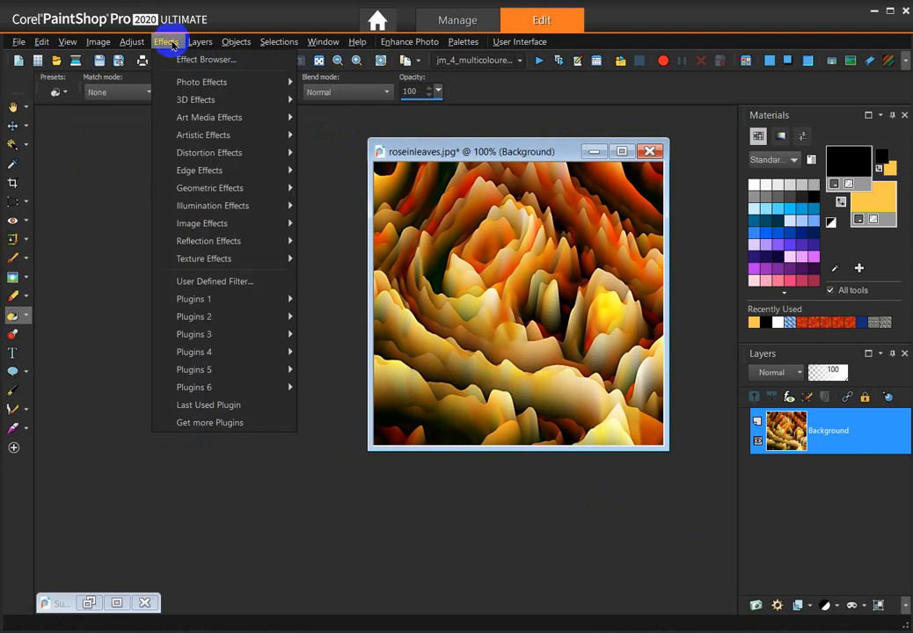
pyautogui.moveTo(204, 224)
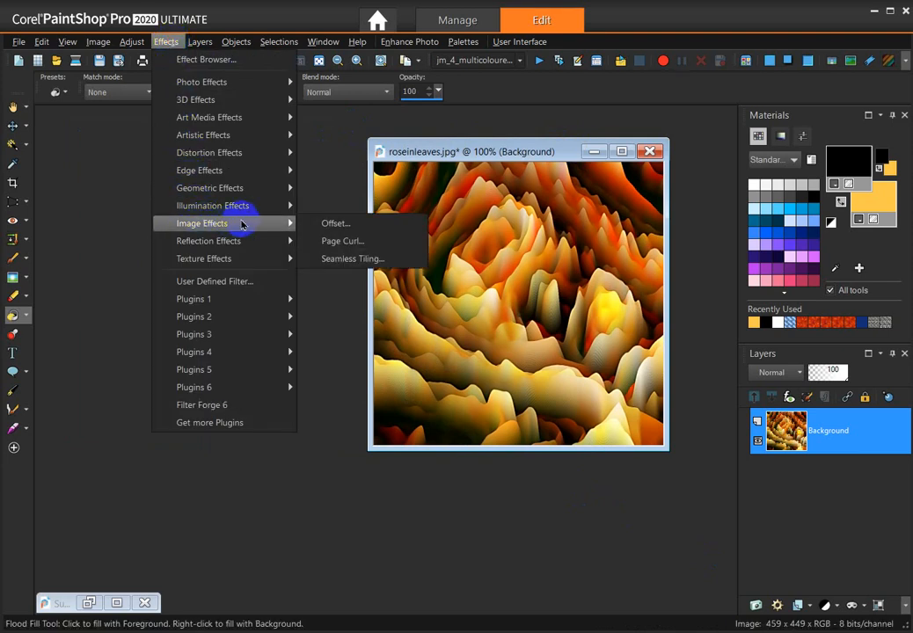
pyautogui.click(340, 258)
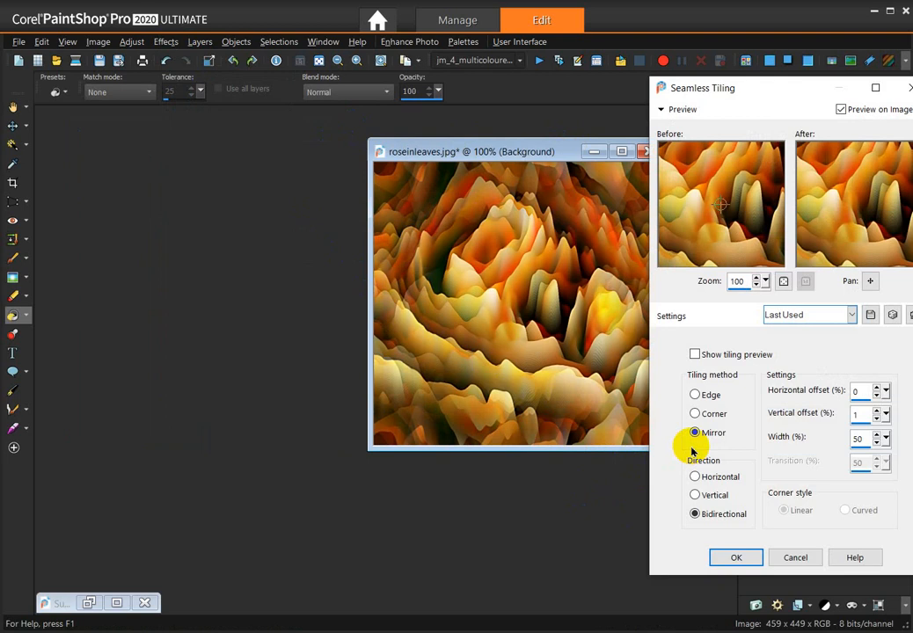
pyautogui.click(693, 397)
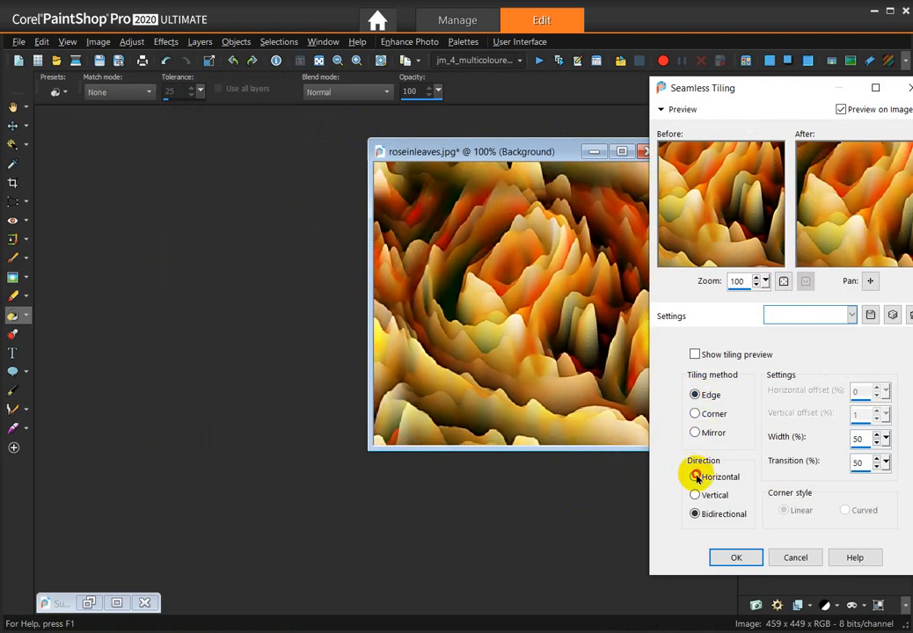
pyautogui.click(695, 477)
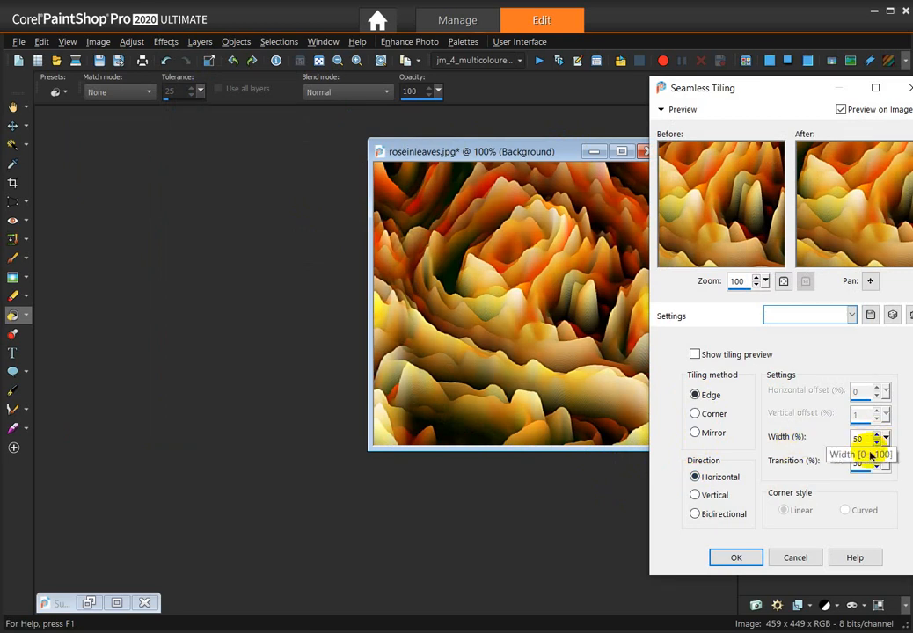
pyautogui.click(743, 553)
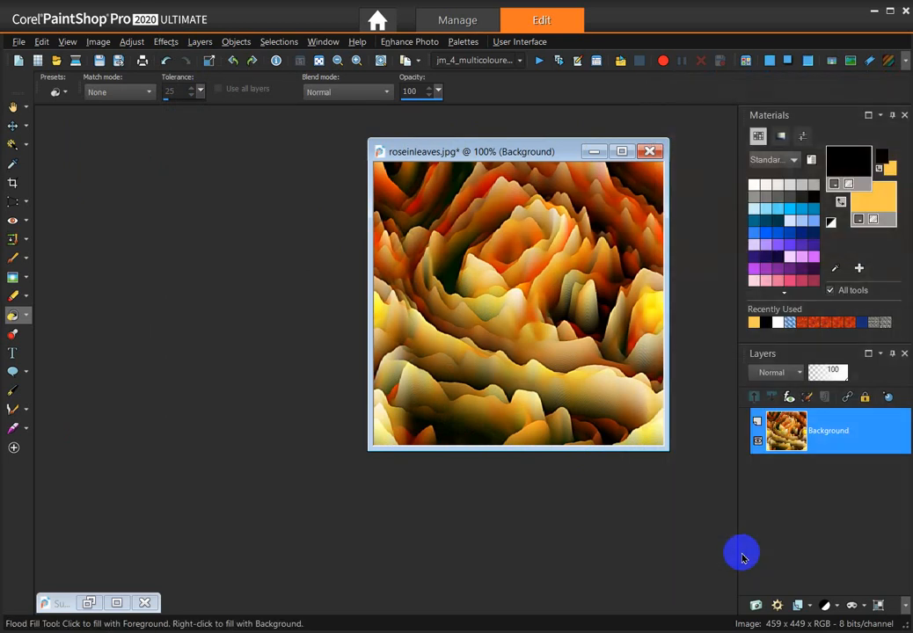
# - Apply Seamless Tiling to the rose image again, using the Mirror method in the Bidirectional direction
pyautogui.click(165, 41)
pyautogui.moveTo(218, 221)
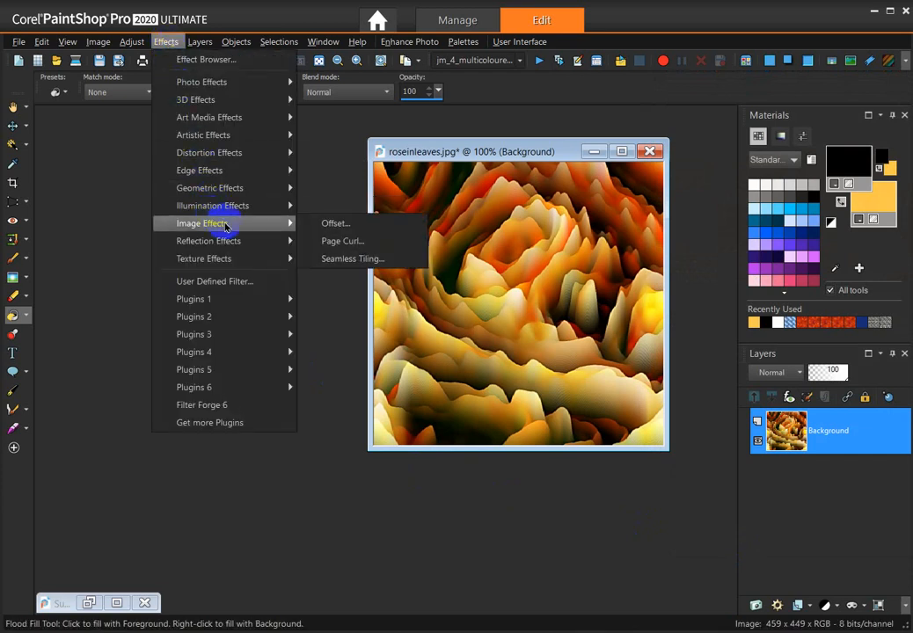
pyautogui.click(337, 260)
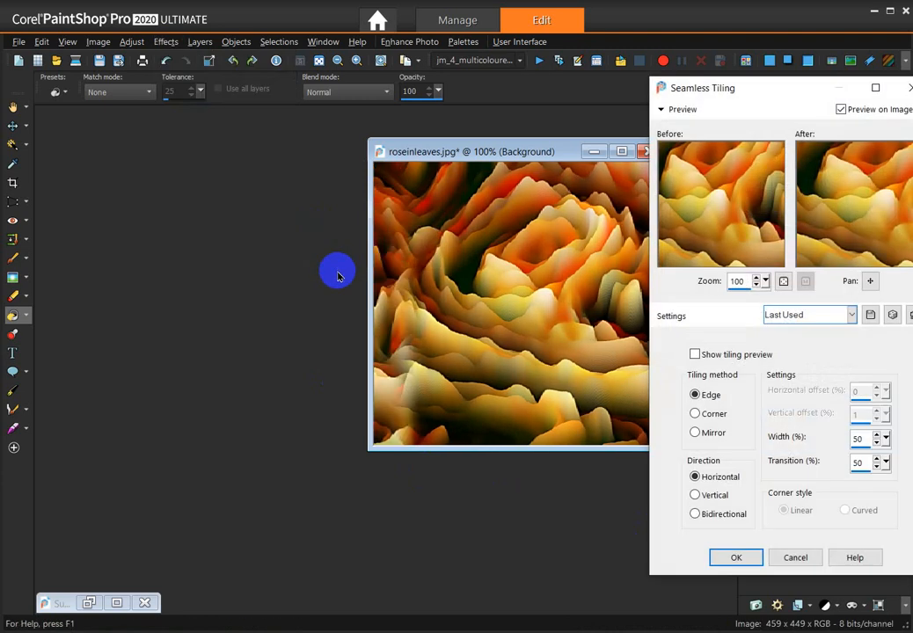
pyautogui.click(693, 432)
pyautogui.click(694, 513)
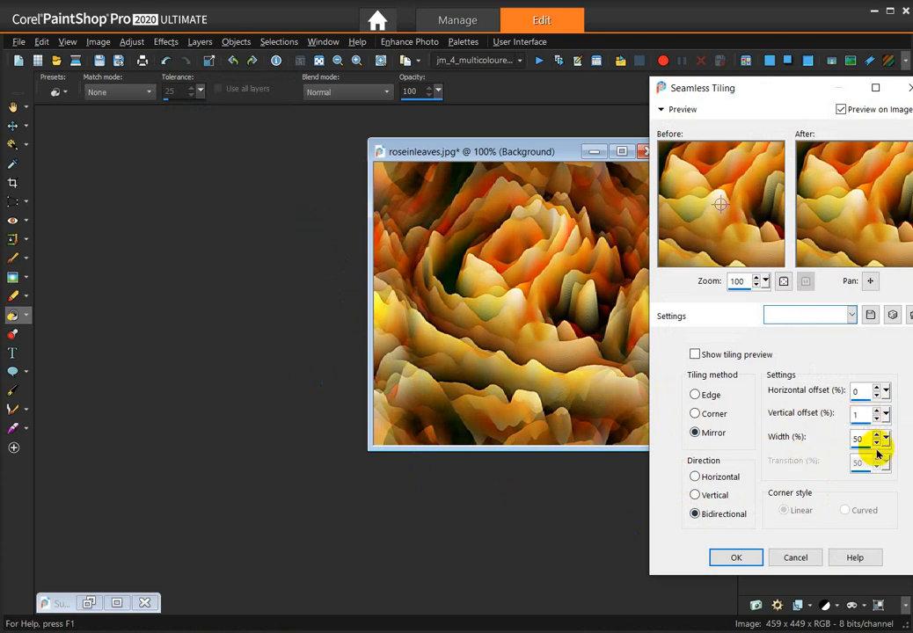
pyautogui.click(741, 556)
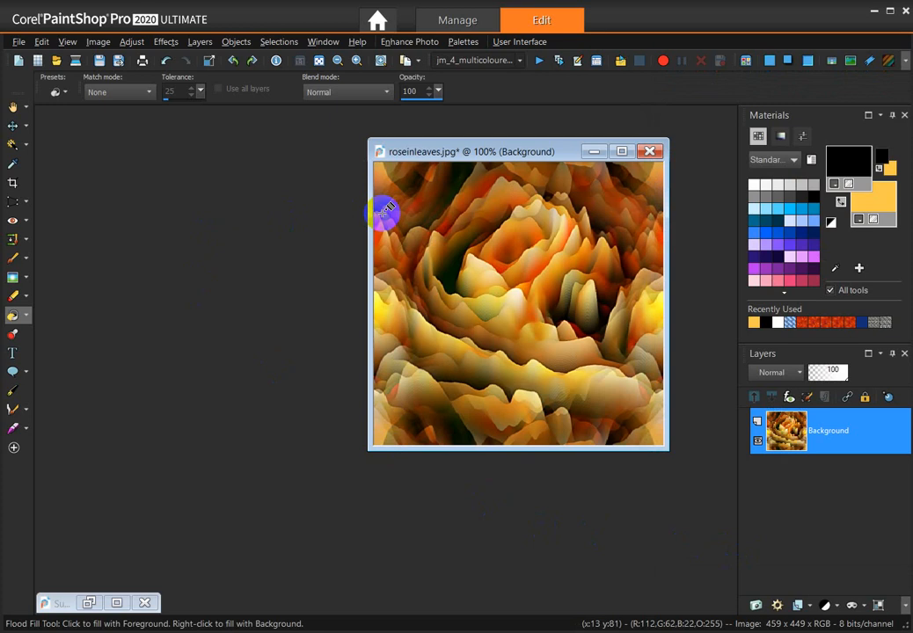
# - Resize the tiled rose image to 50 percent with all layers included
pyautogui.click(98, 42)
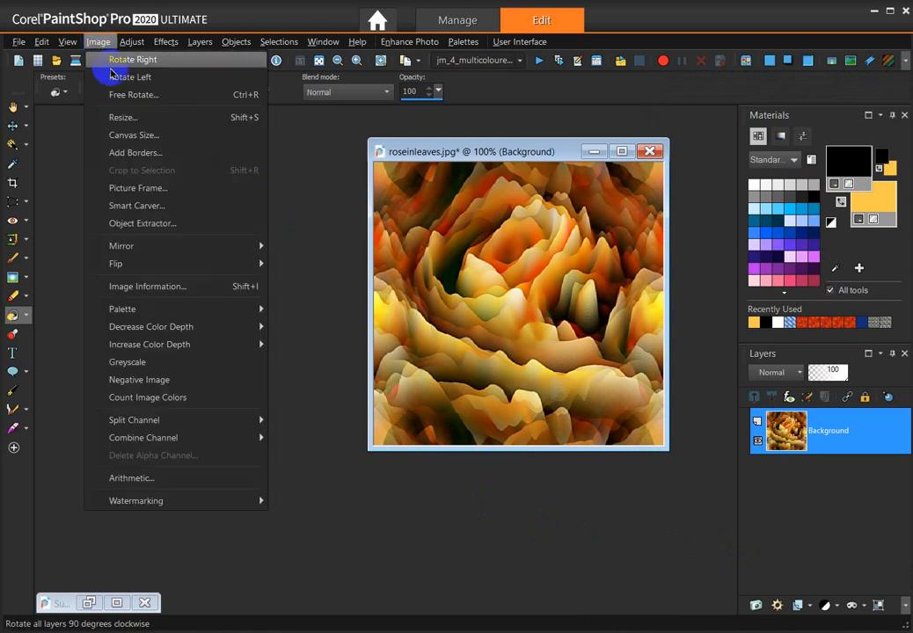
pyautogui.click(130, 119)
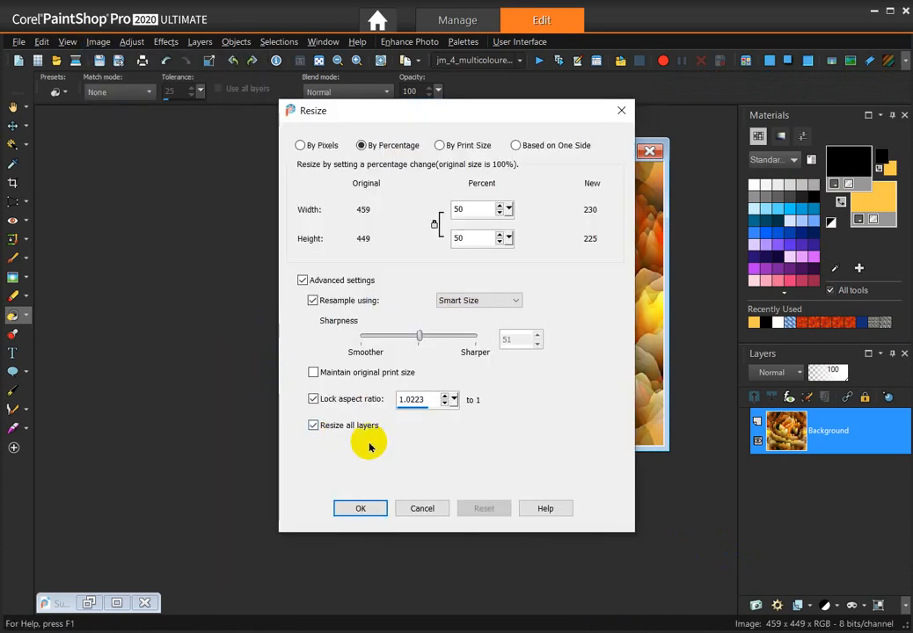
pyautogui.click(357, 508)
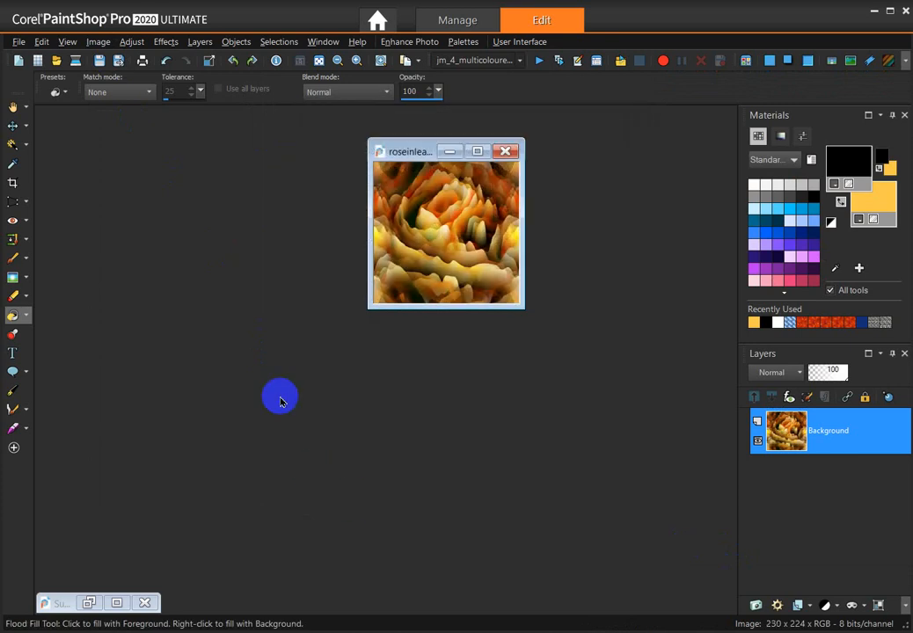
# - Move the small rose tile out of the way, restore SummerFlowers.jpg and place its window clear of the tile
pyautogui.moveTo(398, 155); pyautogui.dragTo(124, 134)
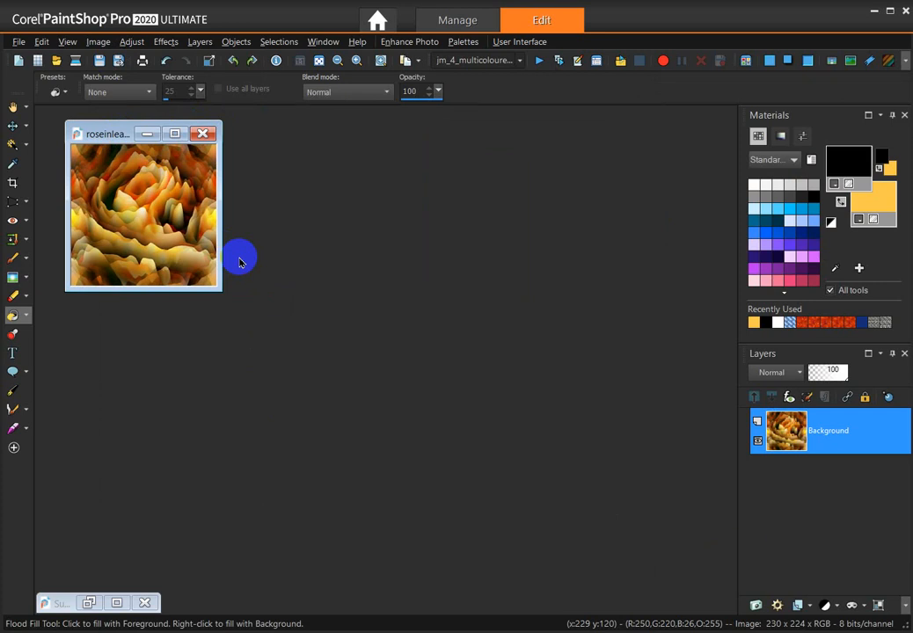
pyautogui.click(88, 604)
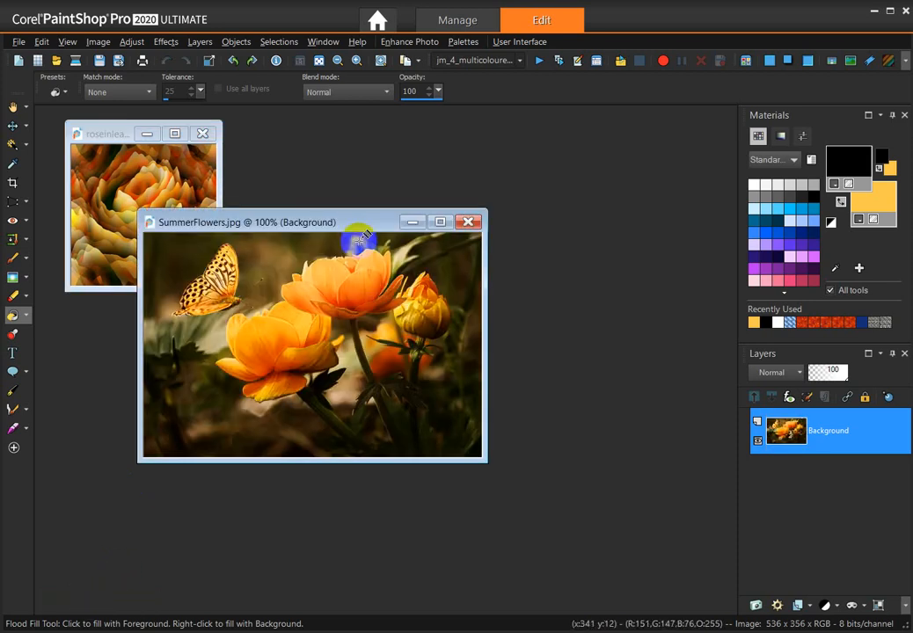
pyautogui.moveTo(356, 220); pyautogui.dragTo(544, 211)
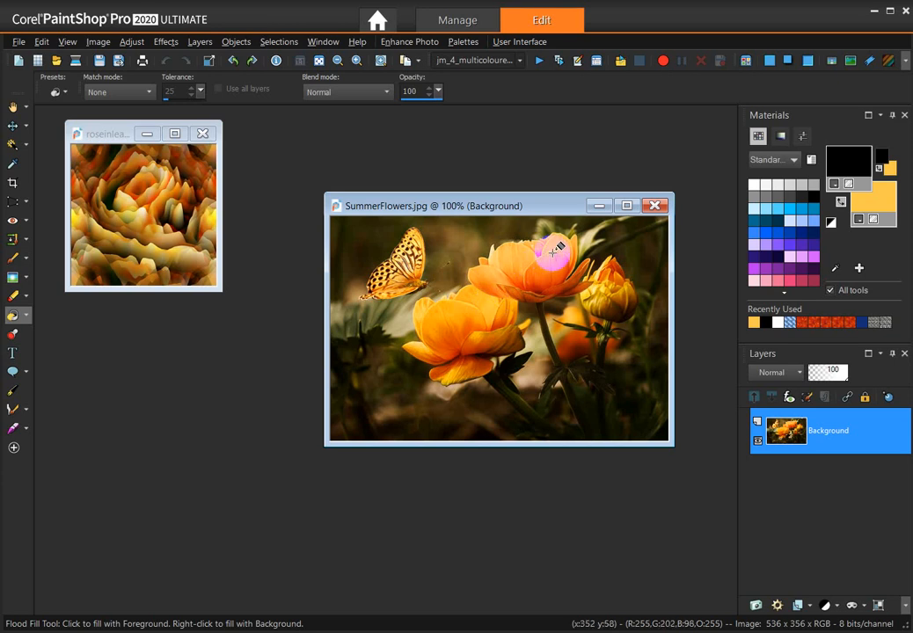
# - Add the two-line text "Happy Days of Summer" below the flowers in SummerFlowers.jpg, with a transparent foreground and the second line indented
pyautogui.click(17, 350)
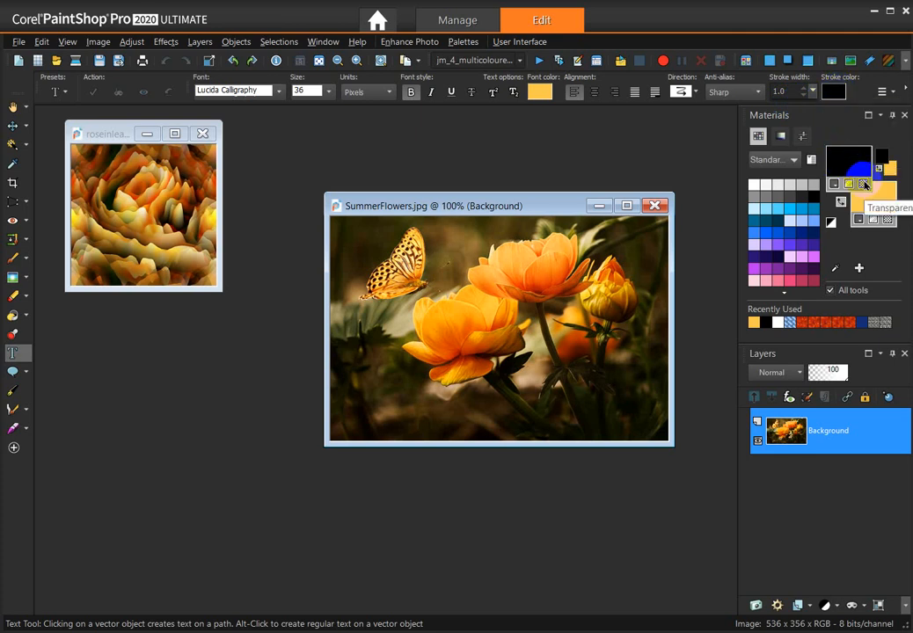
pyautogui.click(865, 185)
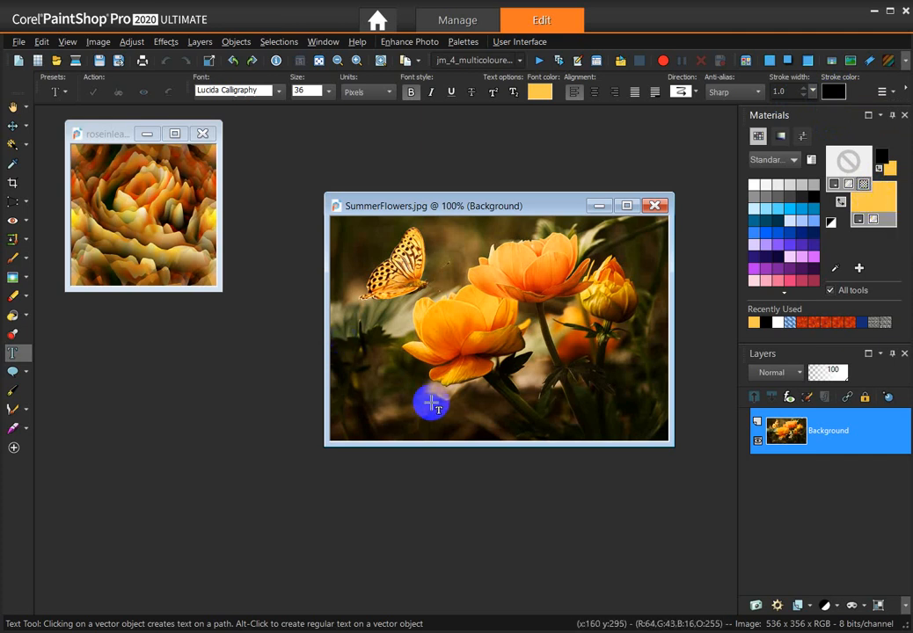
pyautogui.click(431, 403)
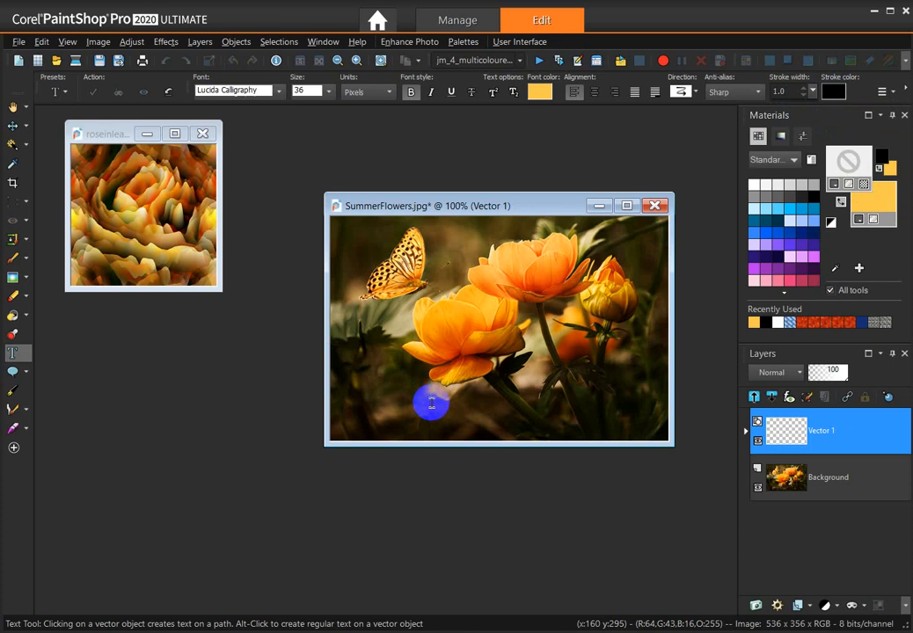
pyautogui.write('Happ')
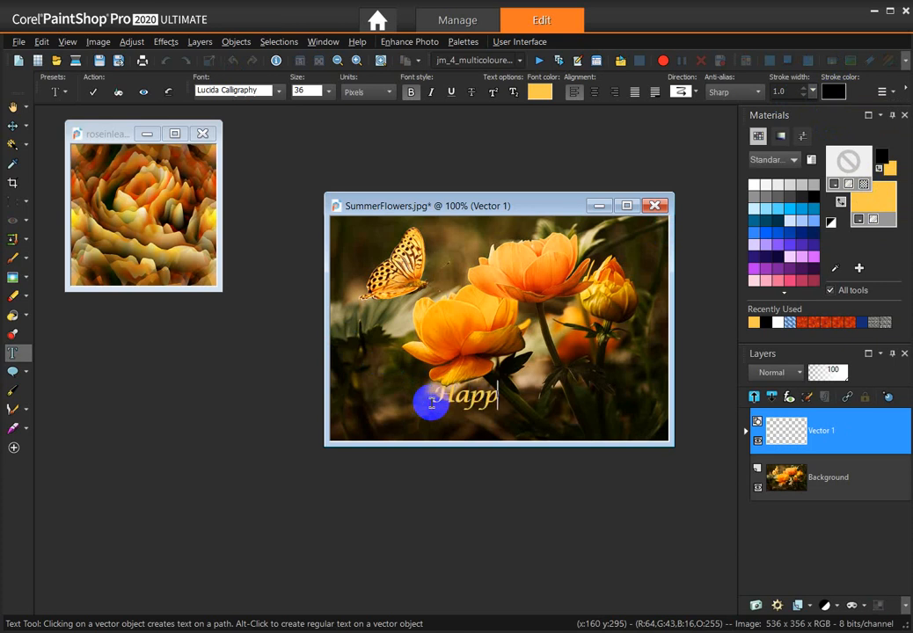
pyautogui.write('y Da')
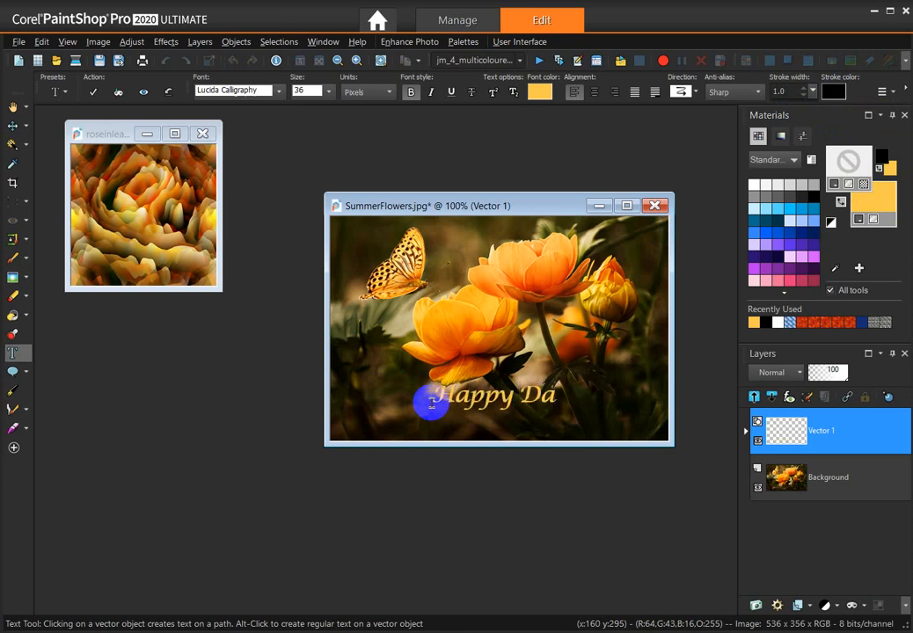
pyautogui.write('ys         ')
pyautogui.write('  of')
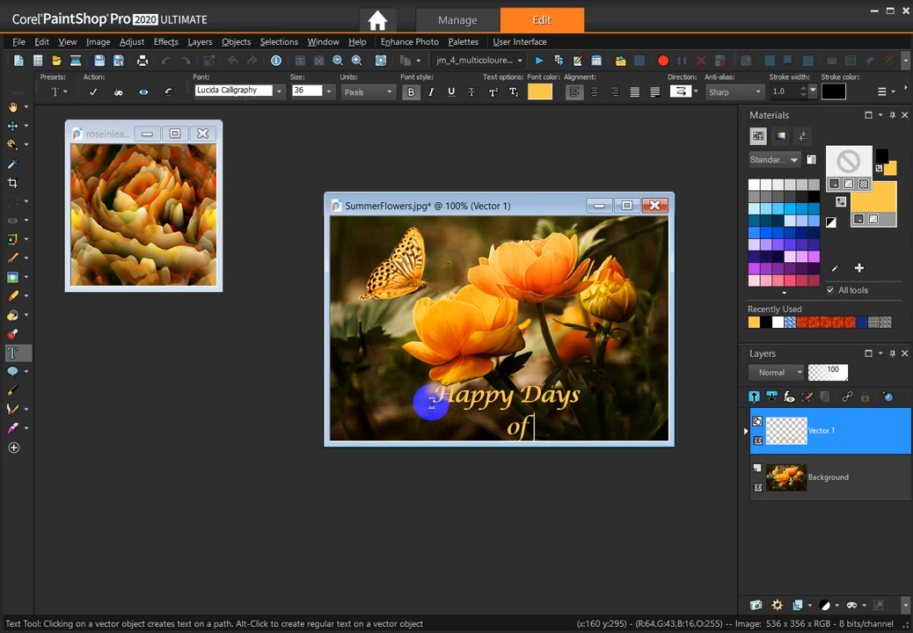
pyautogui.write(' Summer')
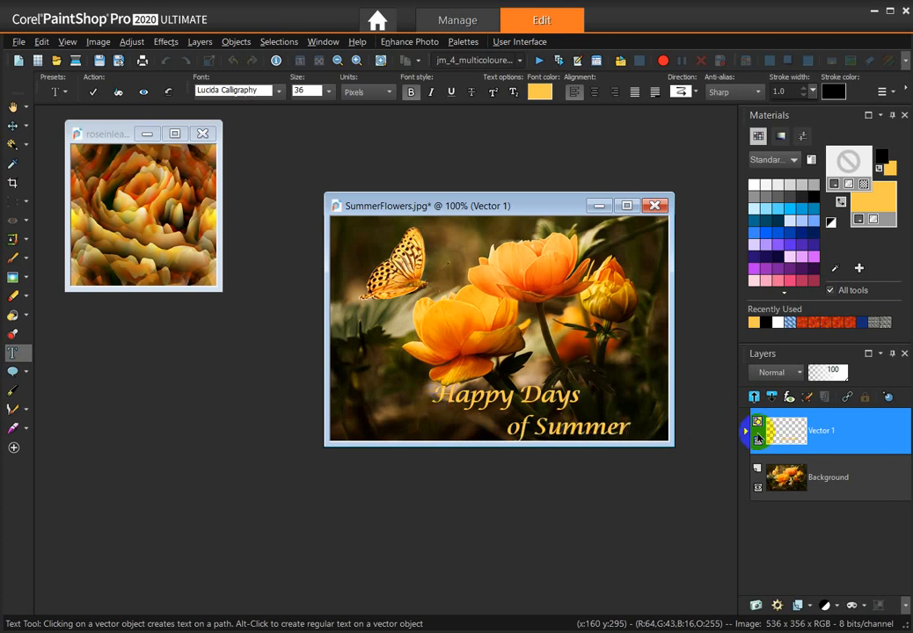
# - Apply the text, convert its vector layer to a raster layer and move the text closer to the image's lower-right corner
pyautogui.click(773, 429)
pyautogui.rightClick(773, 429)
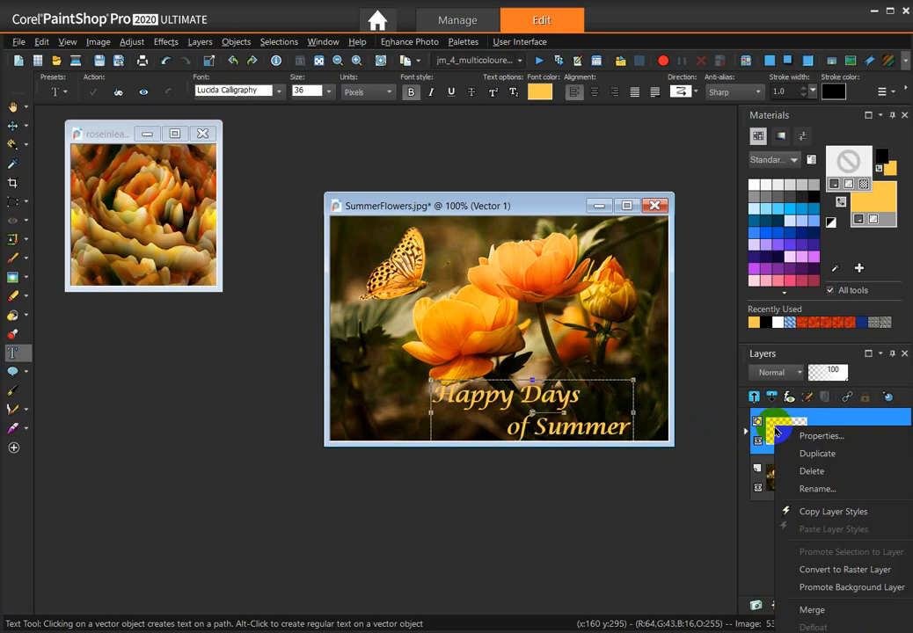
pyautogui.click(855, 571)
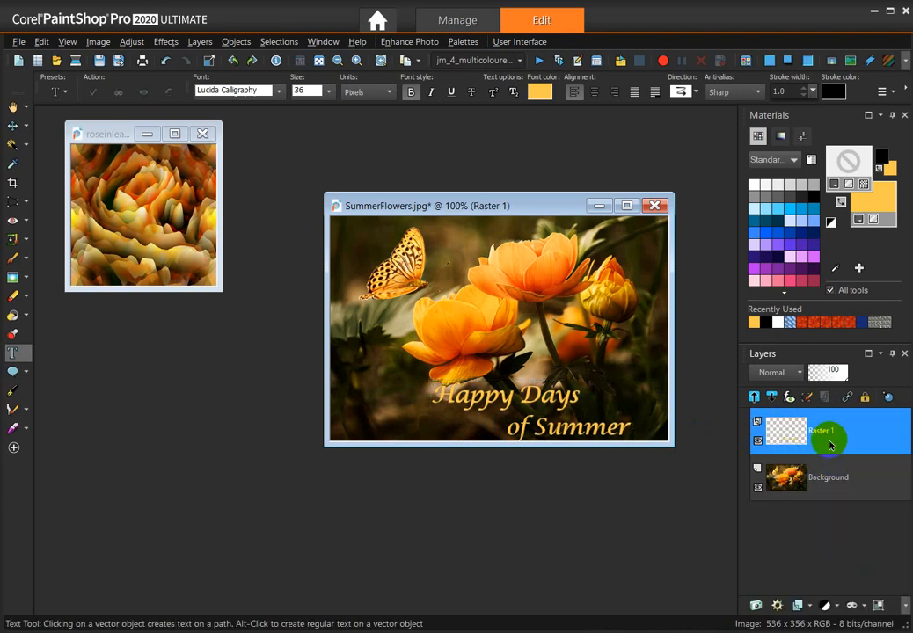
pyautogui.click(11, 125)
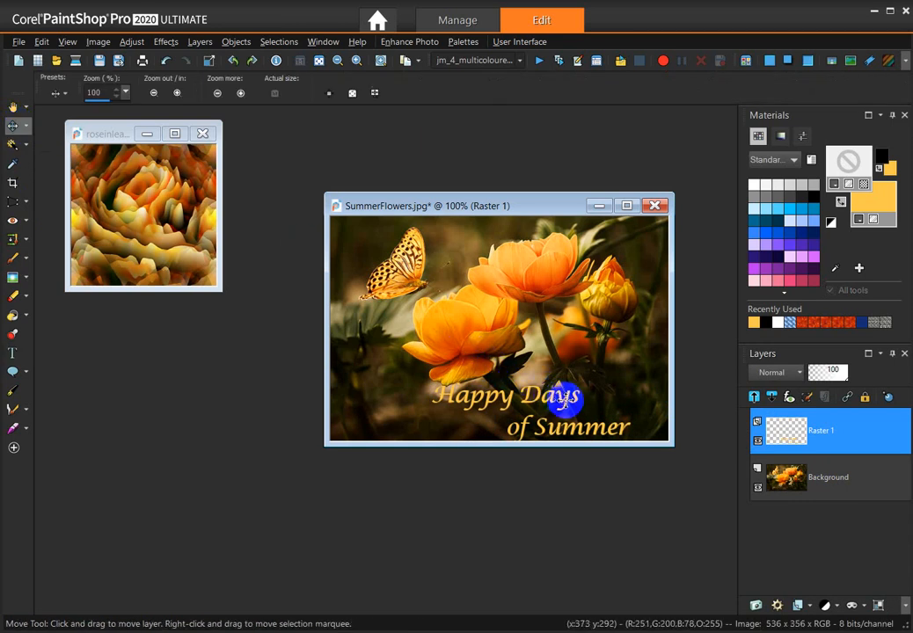
pyautogui.moveTo(566, 400); pyautogui.dragTo(595, 396)
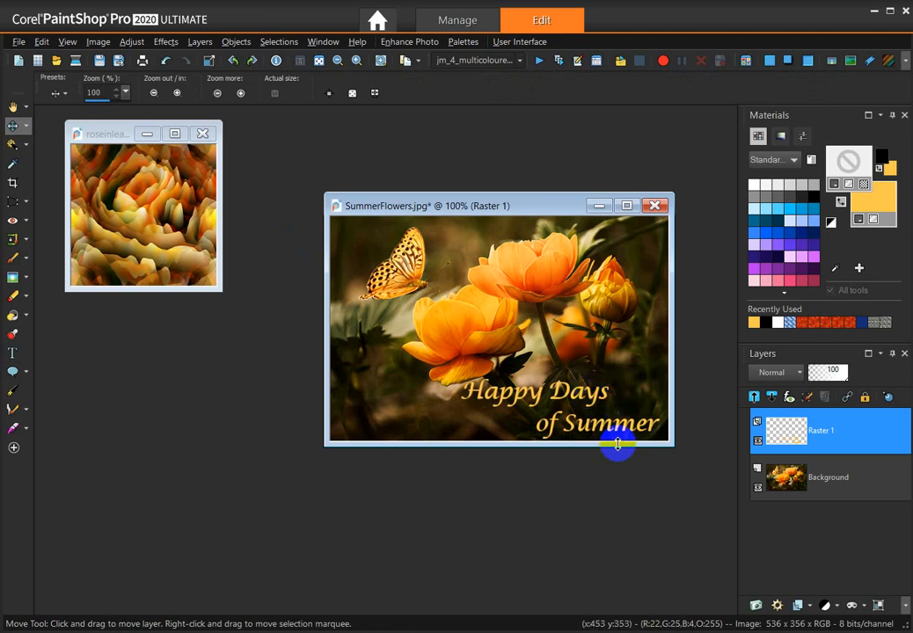
# - Duplicate the raster text layer twice so there are three stacked copies of the text
pyautogui.click(785, 432)
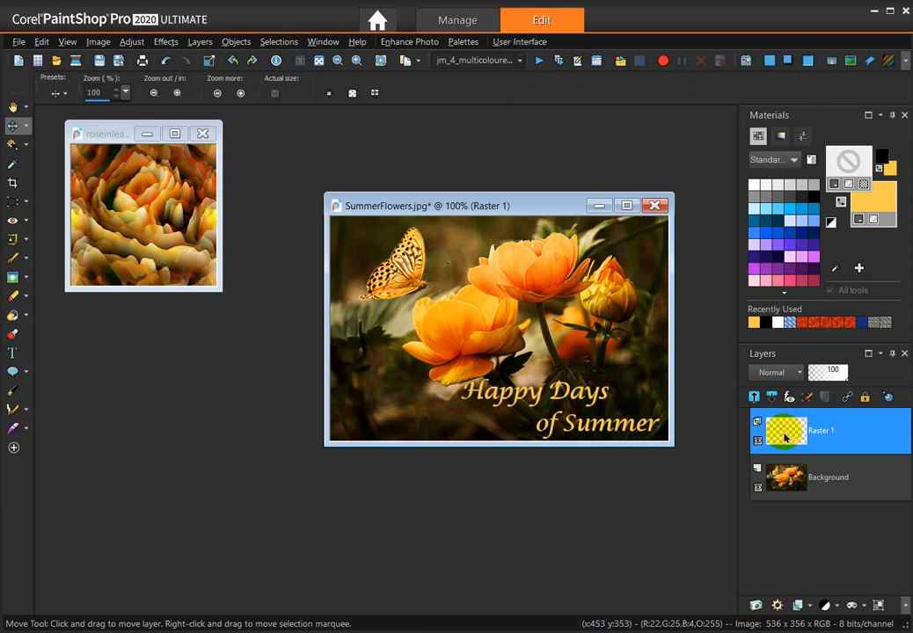
pyautogui.rightClick(785, 433)
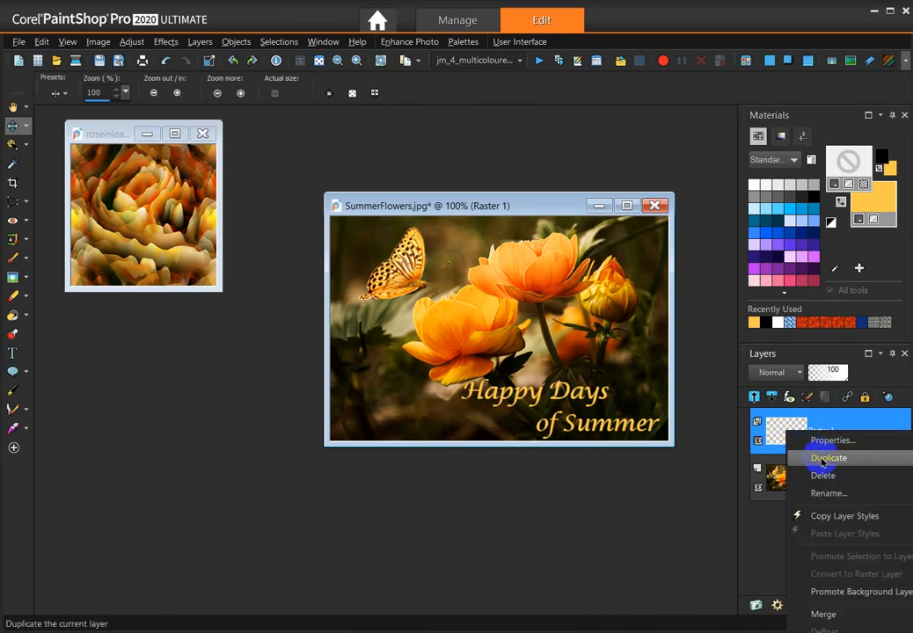
pyautogui.click(822, 459)
pyautogui.rightClick(791, 428)
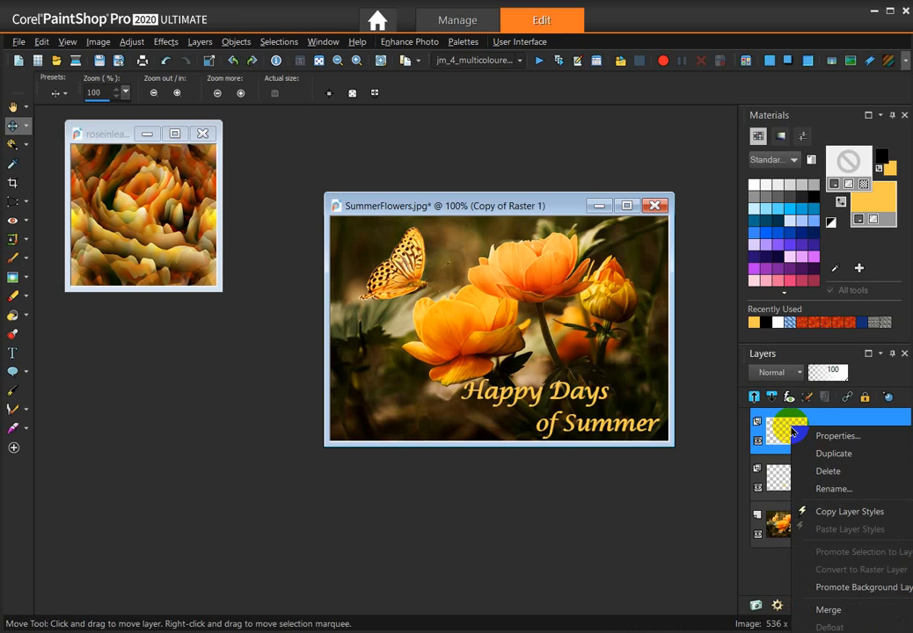
pyautogui.click(831, 454)
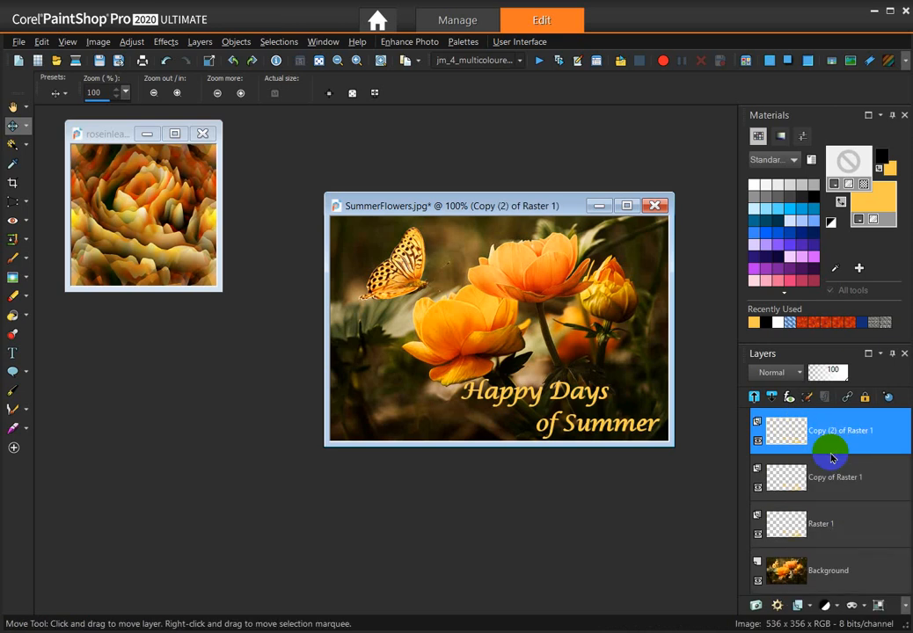
# - Hide the Raster 1, Copy of Raster 1 and Background layers, leaving only the uppermost text copy showing
pyautogui.click(757, 534)
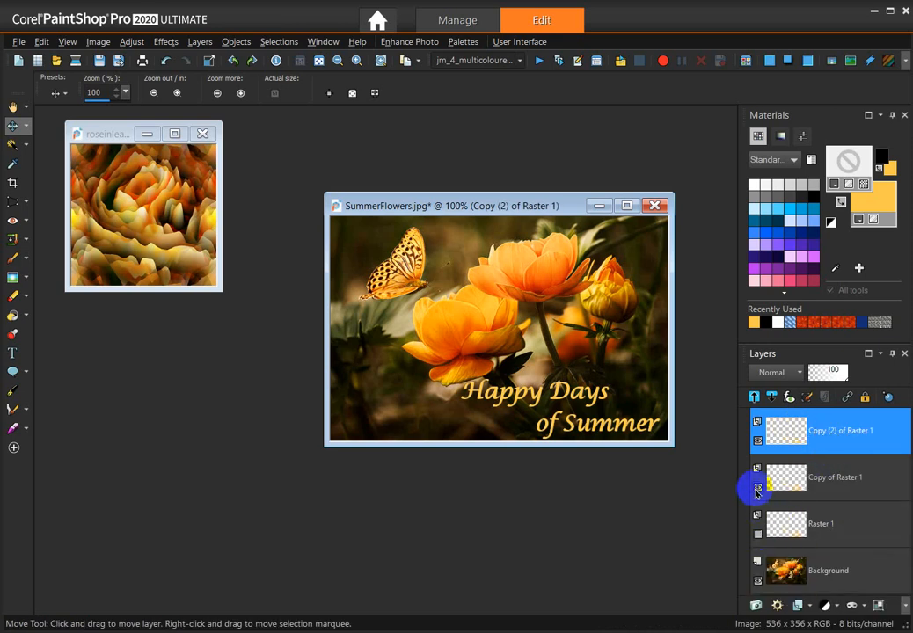
pyautogui.click(757, 490)
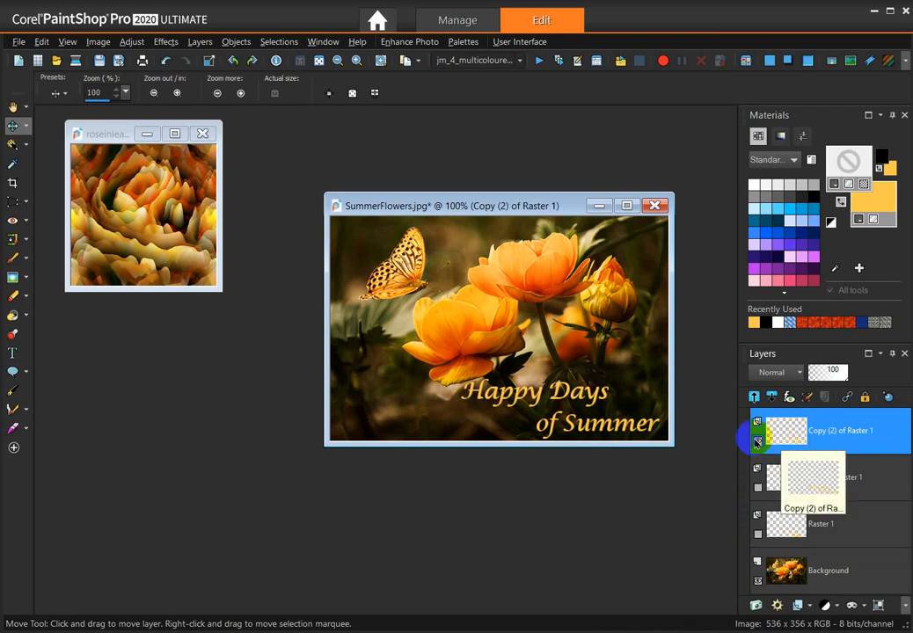
pyautogui.click(757, 582)
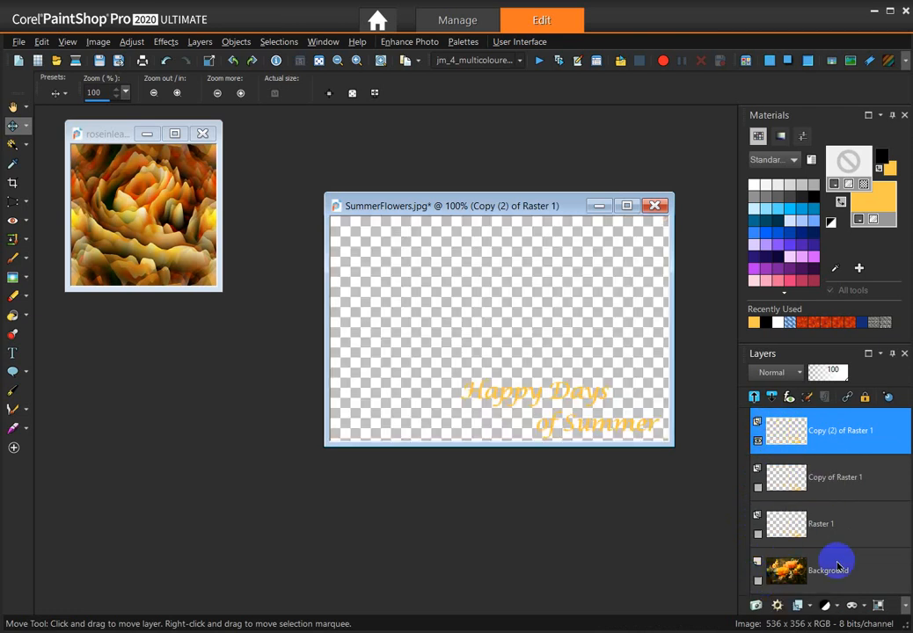
pyautogui.click(451, 419)
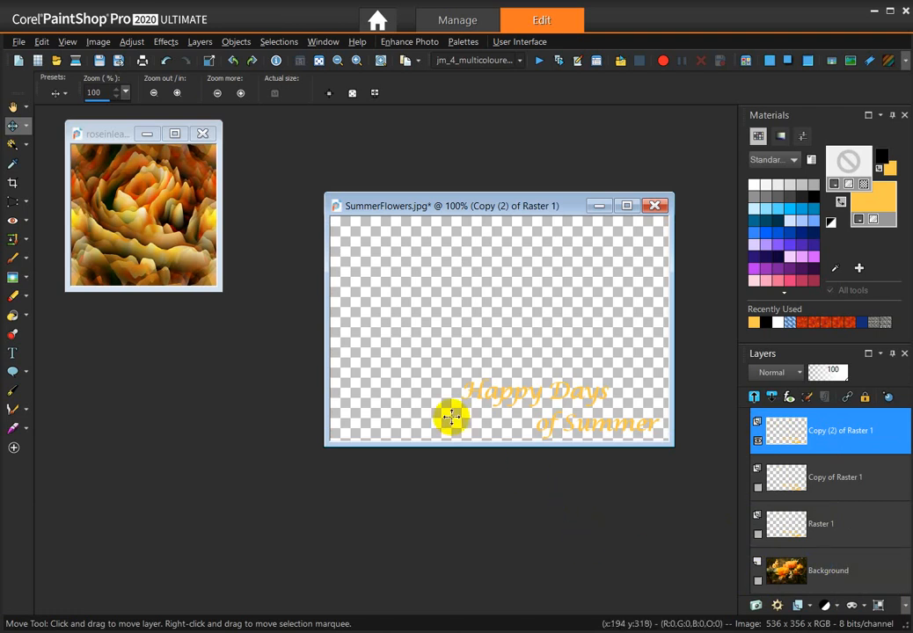
pyautogui.moveTo(450, 418); pyautogui.dragTo(595, 424)
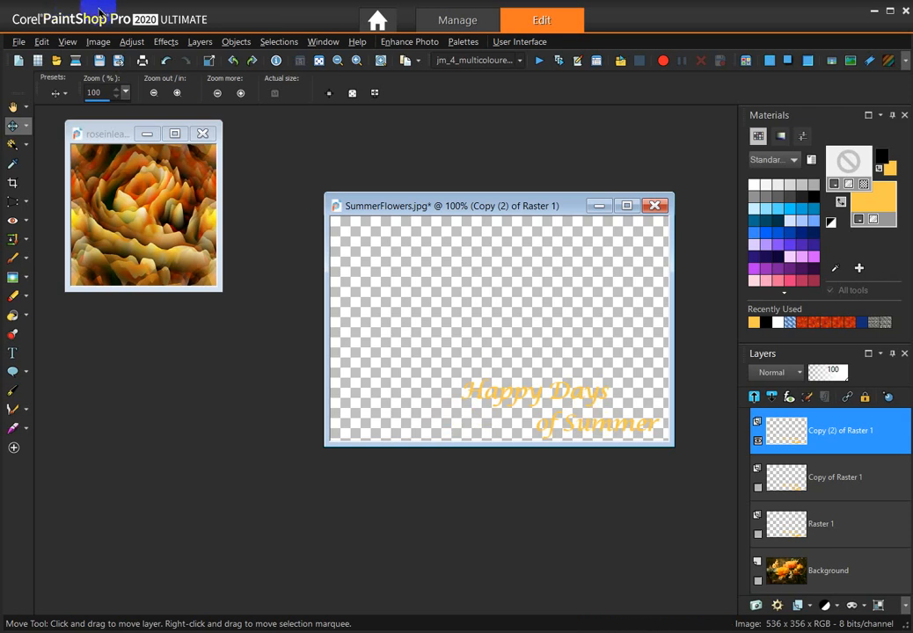
# - Select the text outlines on Copy (2) of Raster 1 by selecting all, floating and defloating the selection
pyautogui.click(277, 42)
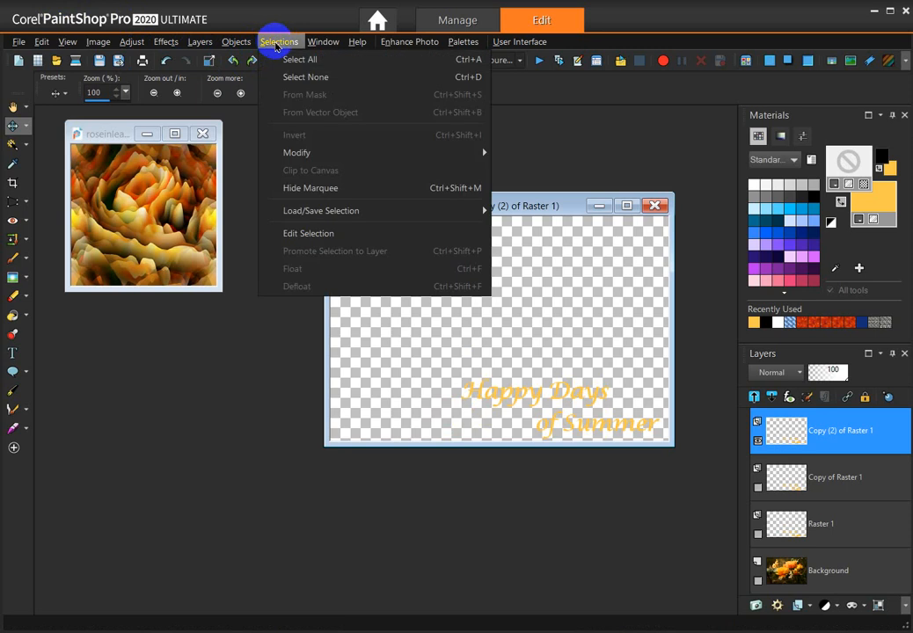
pyautogui.click(290, 59)
pyautogui.click(278, 42)
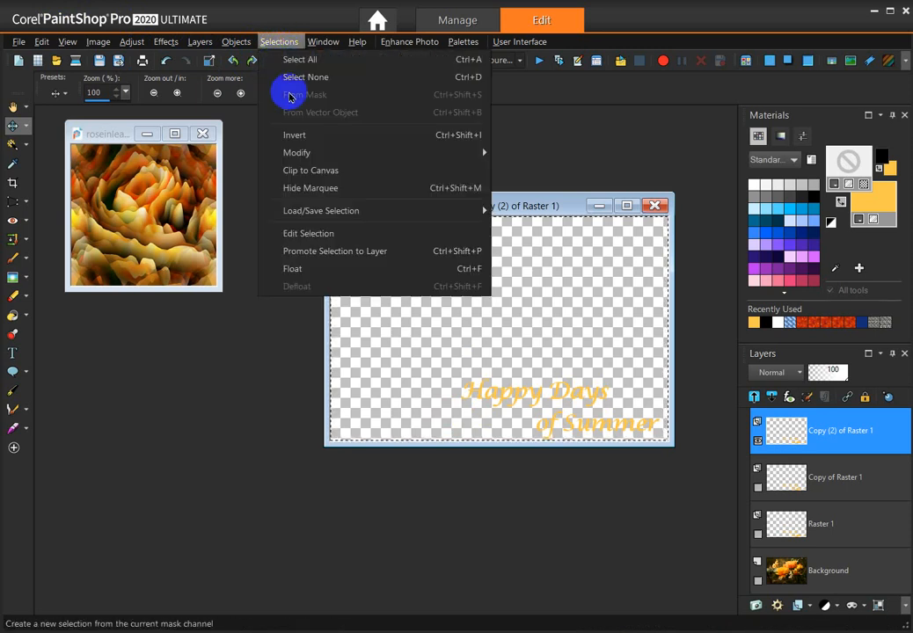
pyautogui.click(291, 266)
pyautogui.click(279, 43)
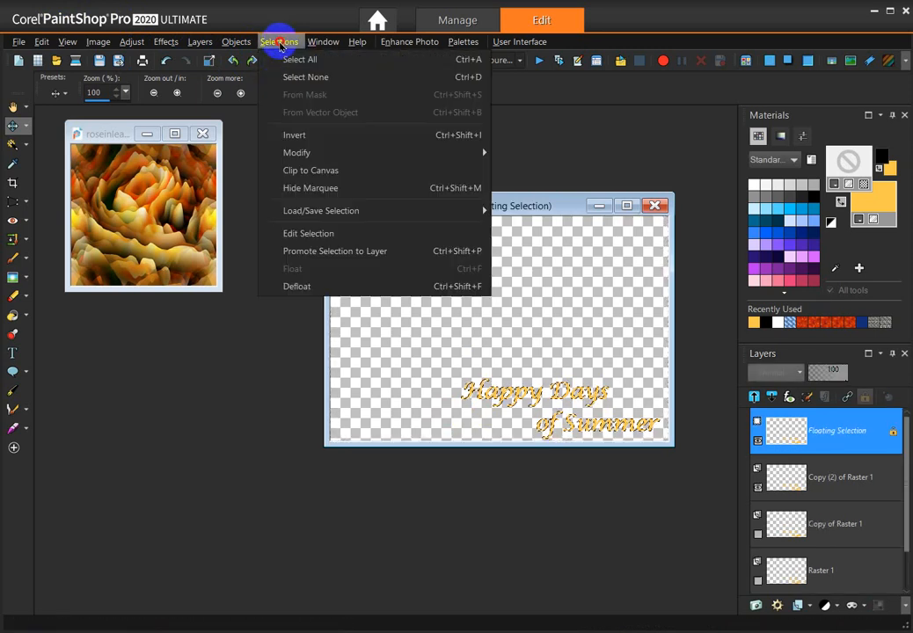
pyautogui.click(296, 286)
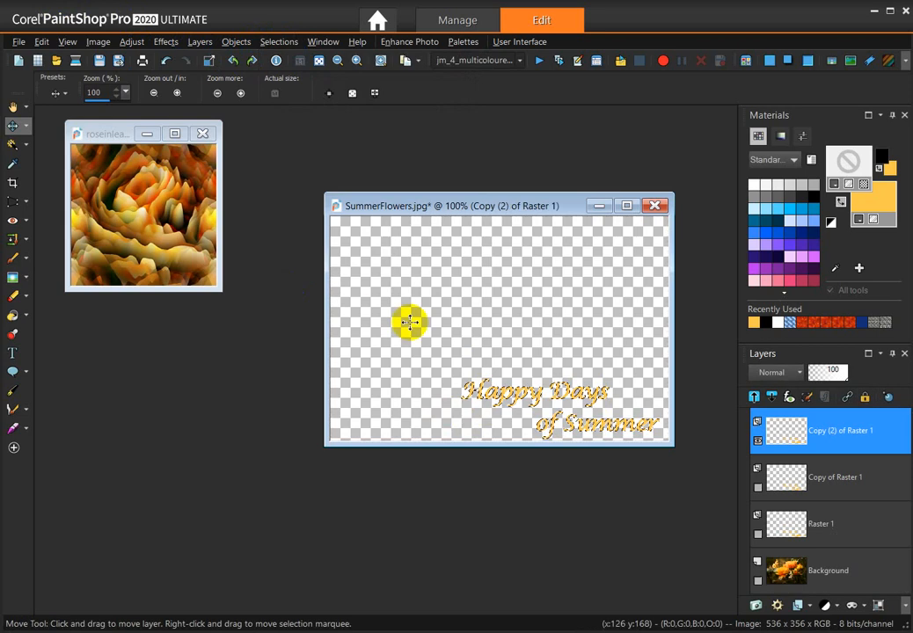
# - Flood-fill the selected text on Copy (2) of Raster 1 with the roseinleaves pattern at angle 35 and scale 20 as foreground
pyautogui.scroll(3, 456, 318)
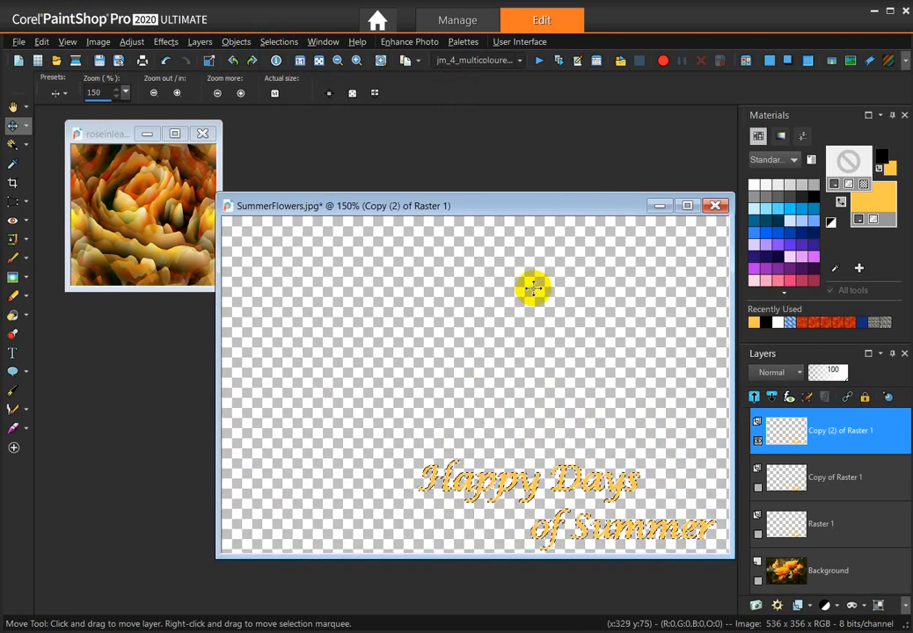
pyautogui.moveTo(526, 206); pyautogui.dragTo(499, 173)
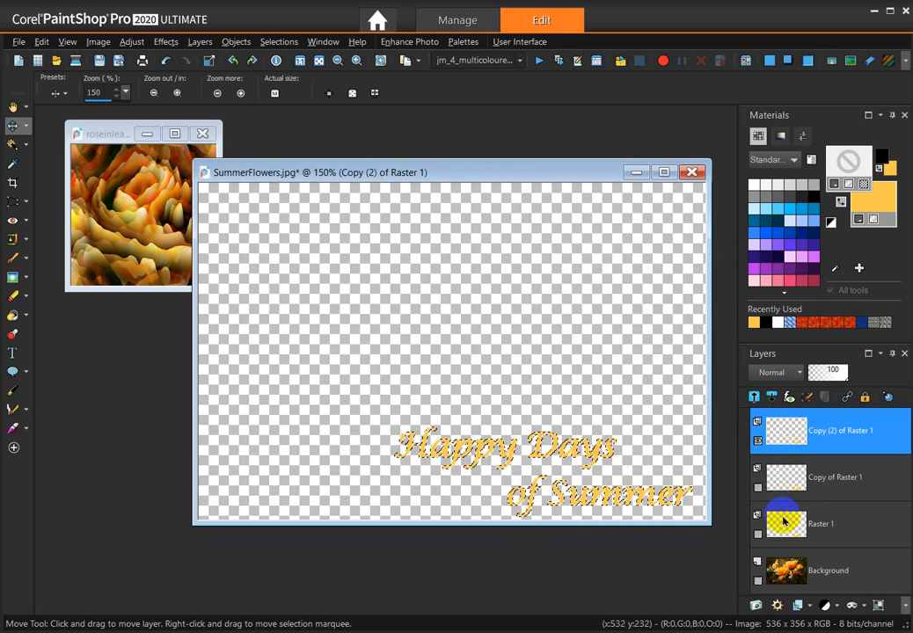
pyautogui.moveTo(783, 522)
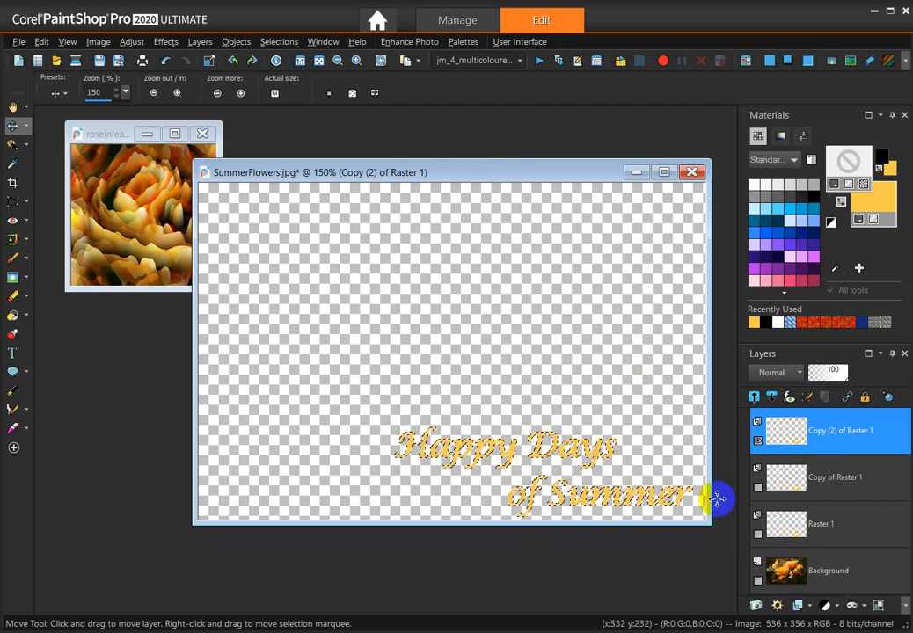
pyautogui.click(27, 319)
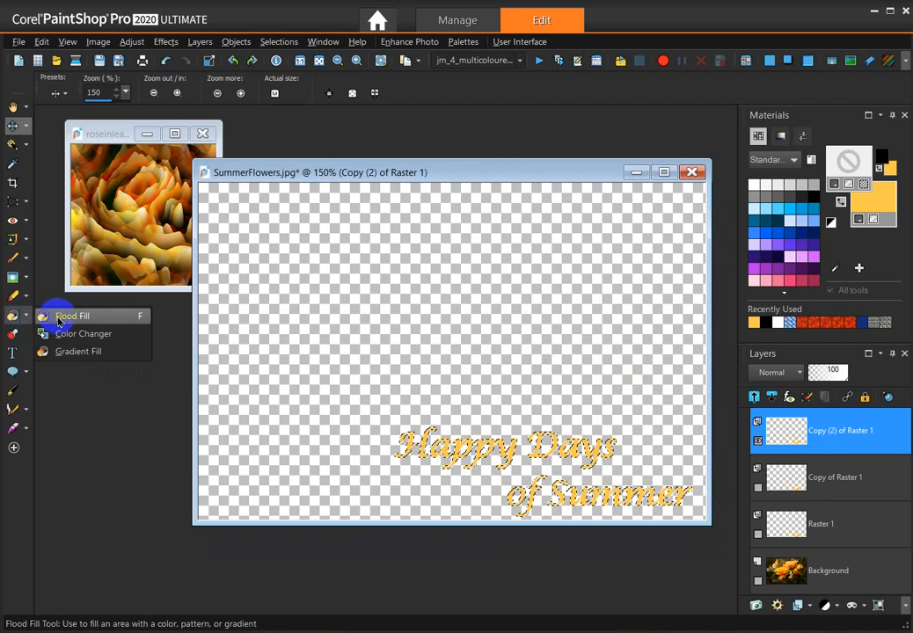
pyautogui.click(58, 319)
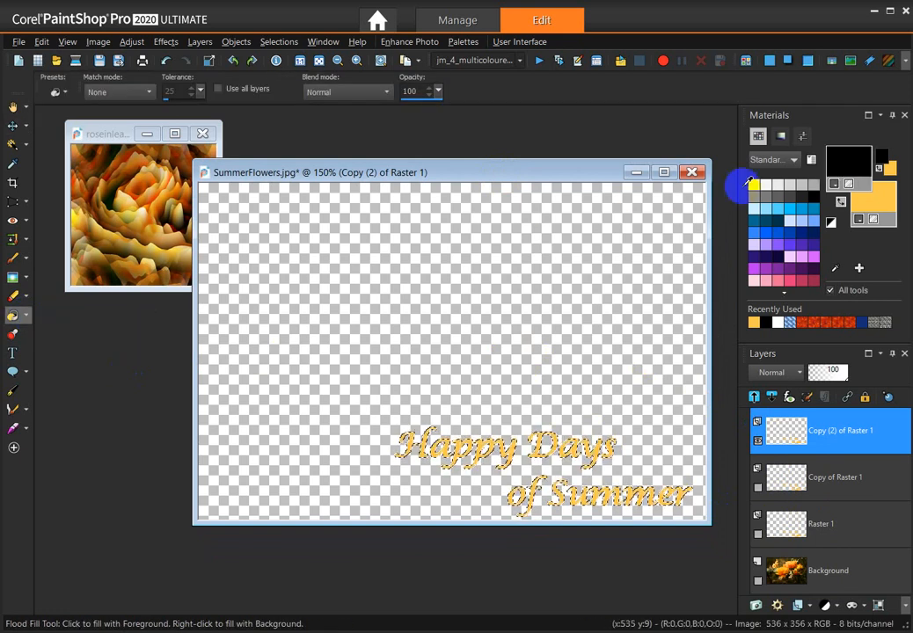
pyautogui.click(853, 160)
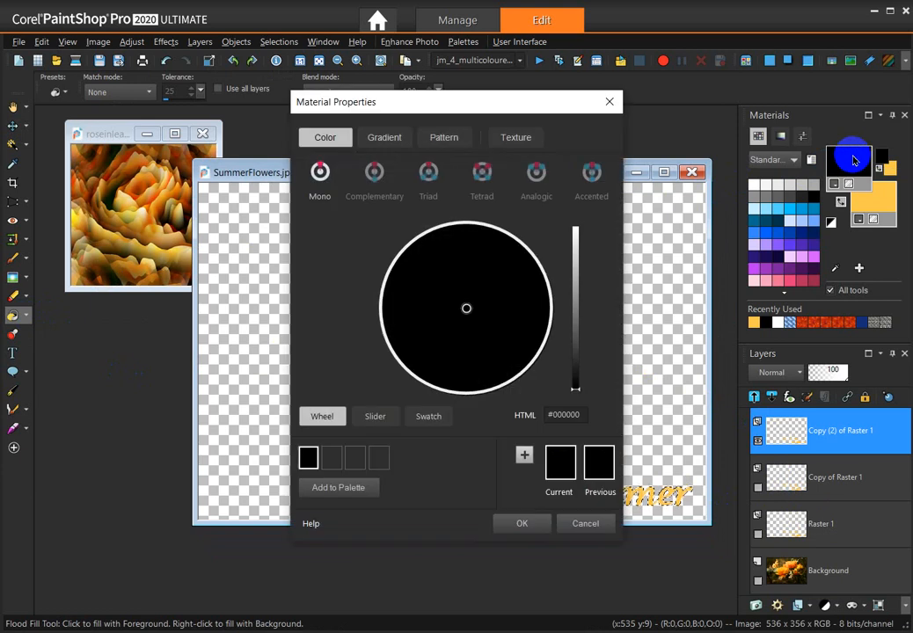
pyautogui.click(446, 141)
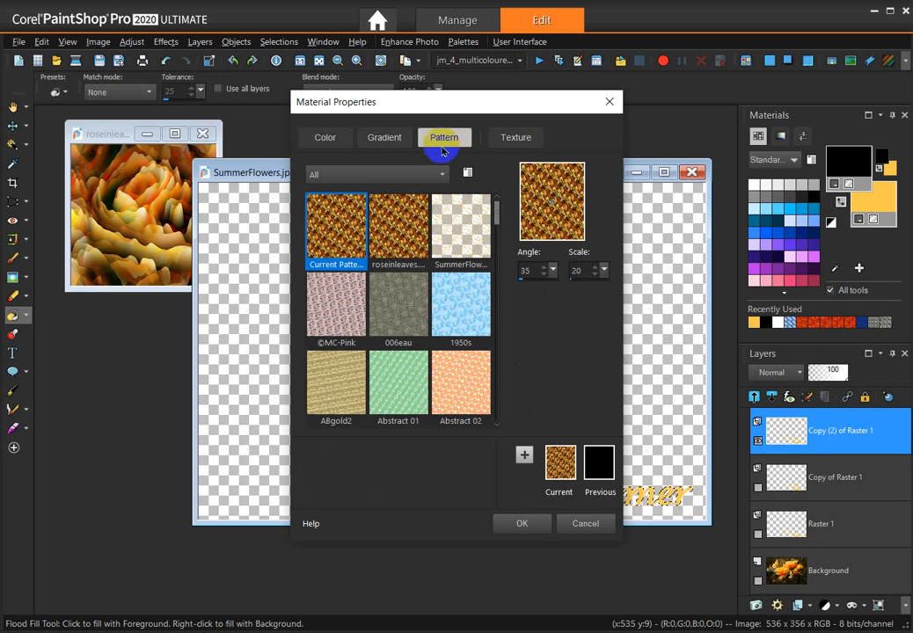
pyautogui.click(404, 226)
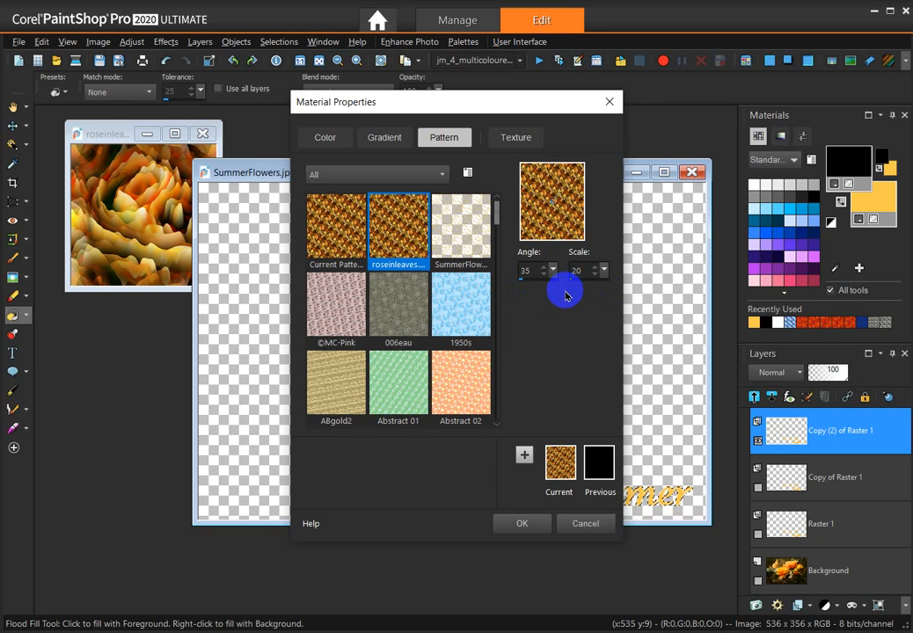
pyautogui.click(520, 522)
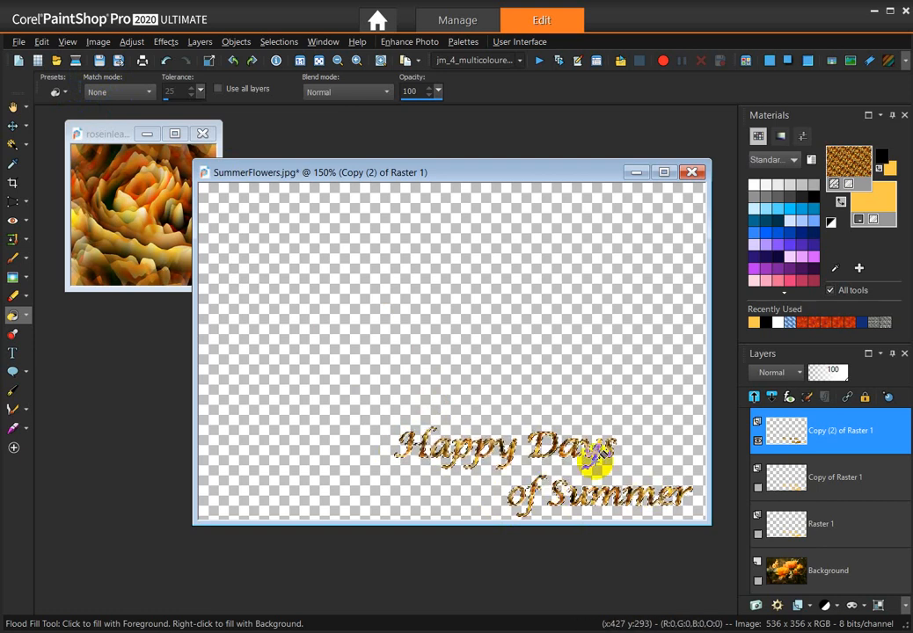
# - Hide Copy (2) of Raster 1, then activate and show the Copy of Raster 1 layer
pyautogui.click(757, 443)
pyautogui.click(760, 486)
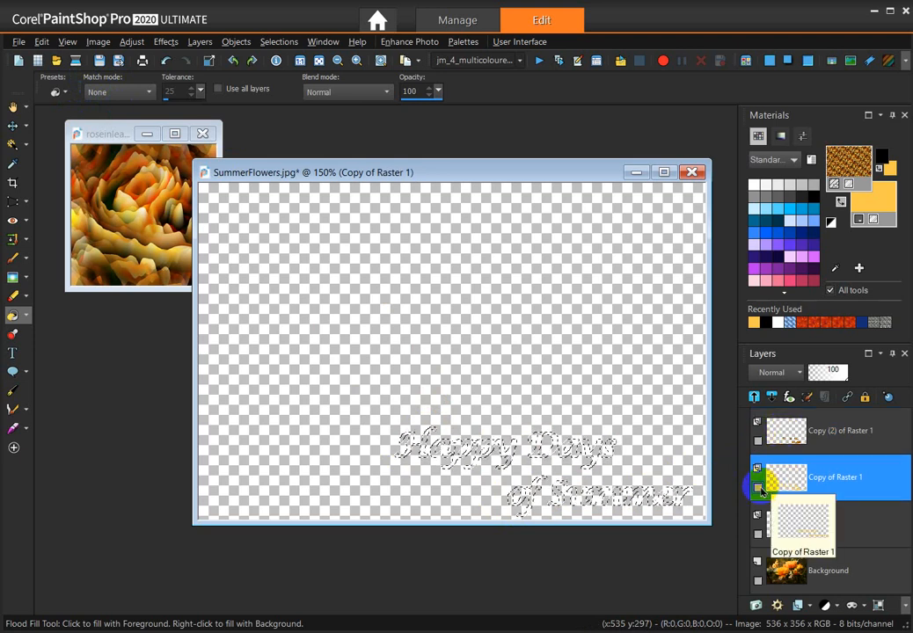
pyautogui.click(759, 488)
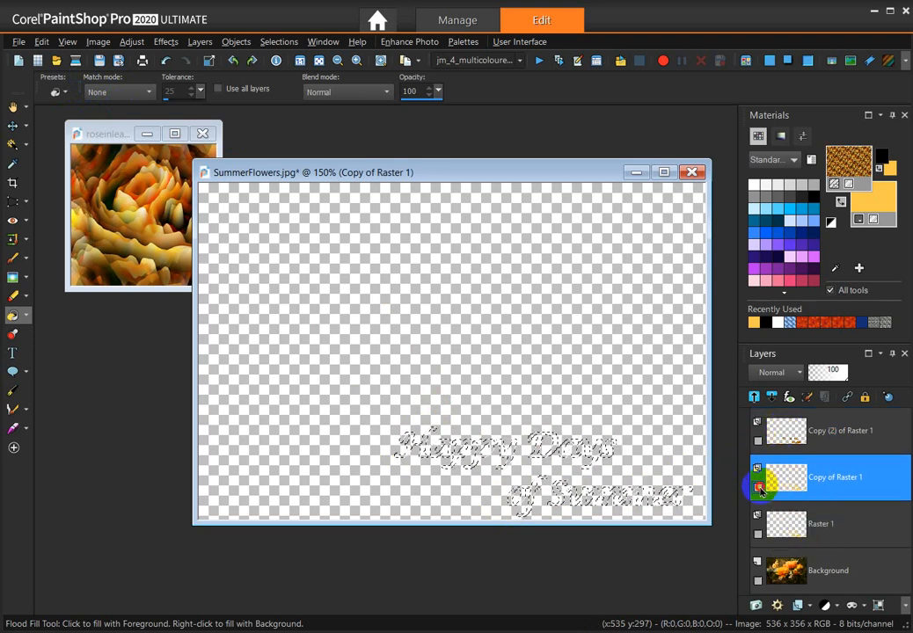
# - Change the foreground pattern to angle 45 and scale 30 and flood-fill the selected text on Copy of Raster 1
pyautogui.click(819, 158)
pyautogui.click(846, 158)
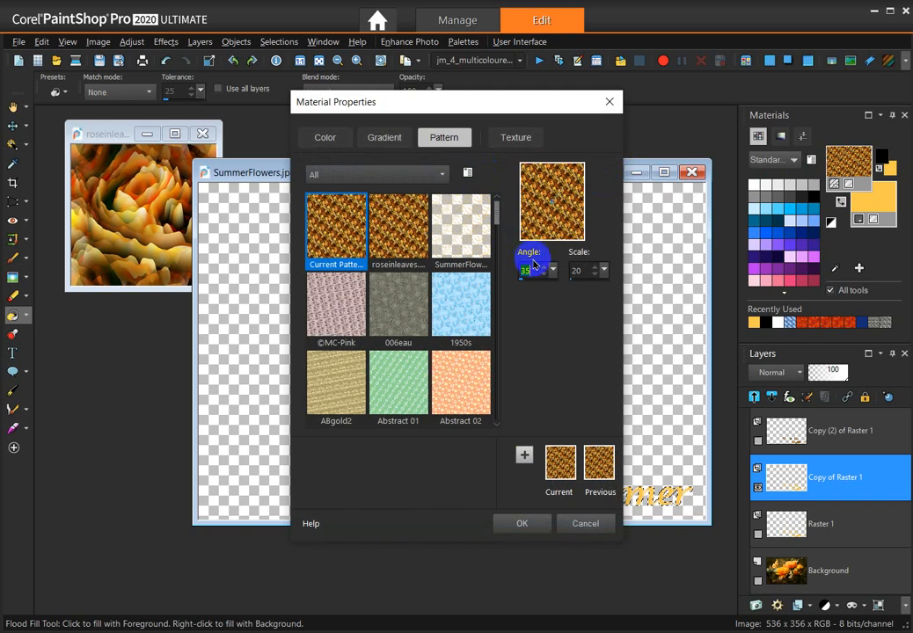
pyautogui.write('45')
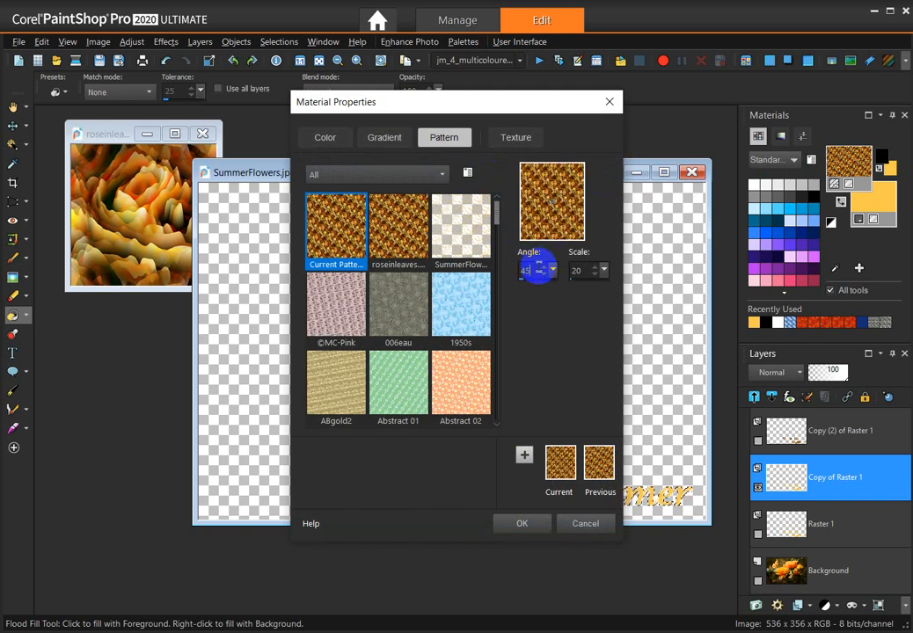
pyautogui.doubleClick(580, 270)
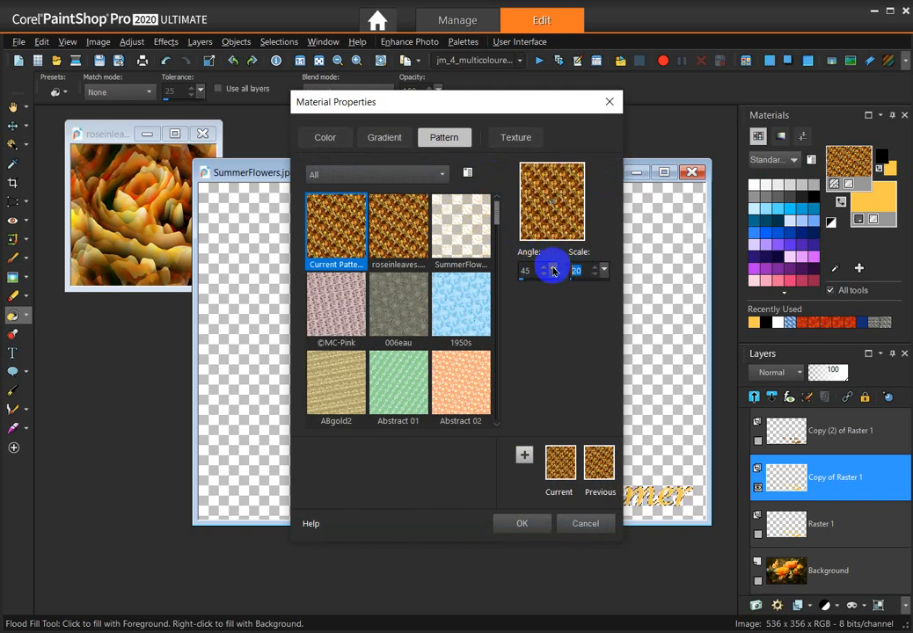
pyautogui.write('30')
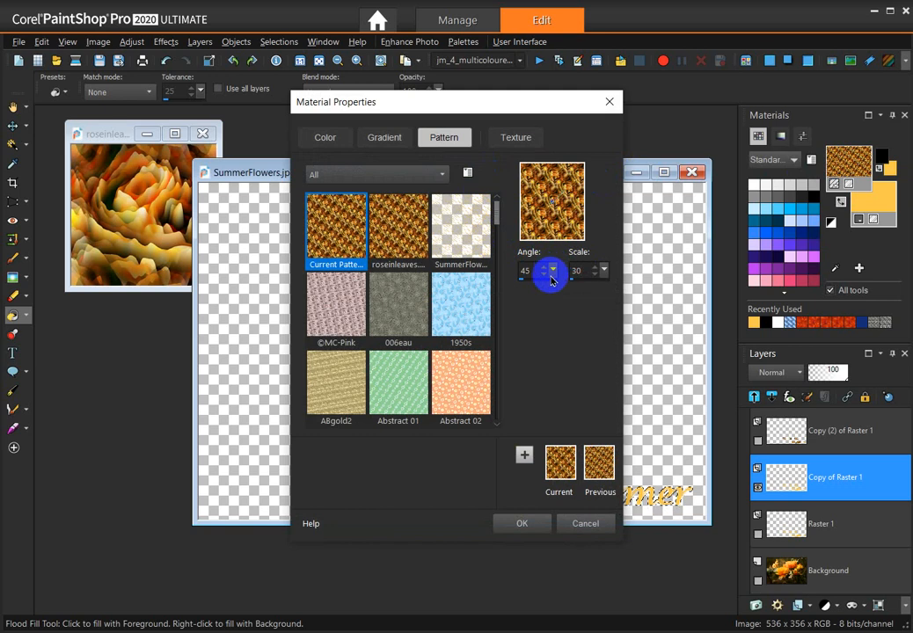
pyautogui.click(534, 524)
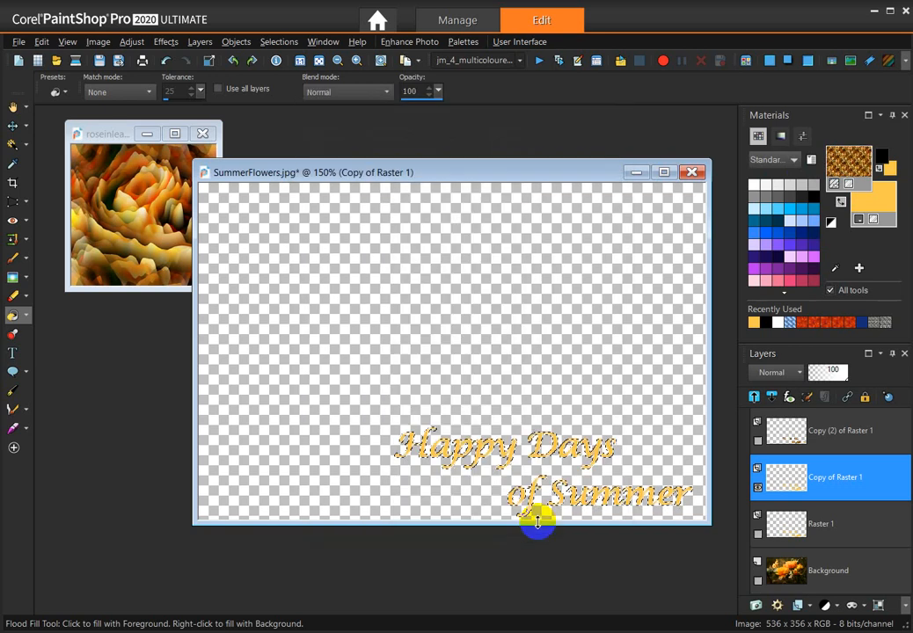
pyautogui.click(422, 442)
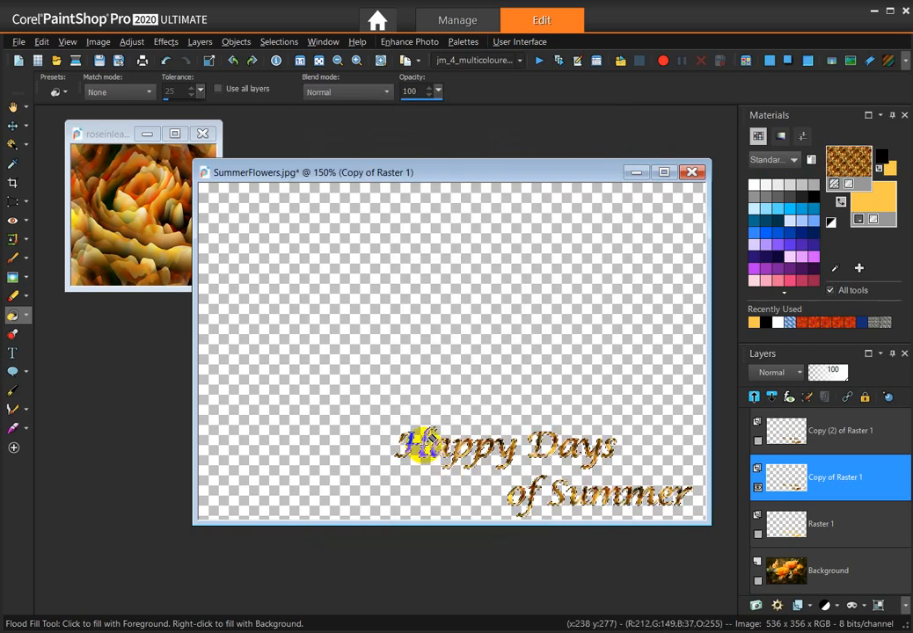
# - Hide Copy of Raster 1, then activate and show the Raster 1 layer
pyautogui.click(760, 488)
pyautogui.click(785, 523)
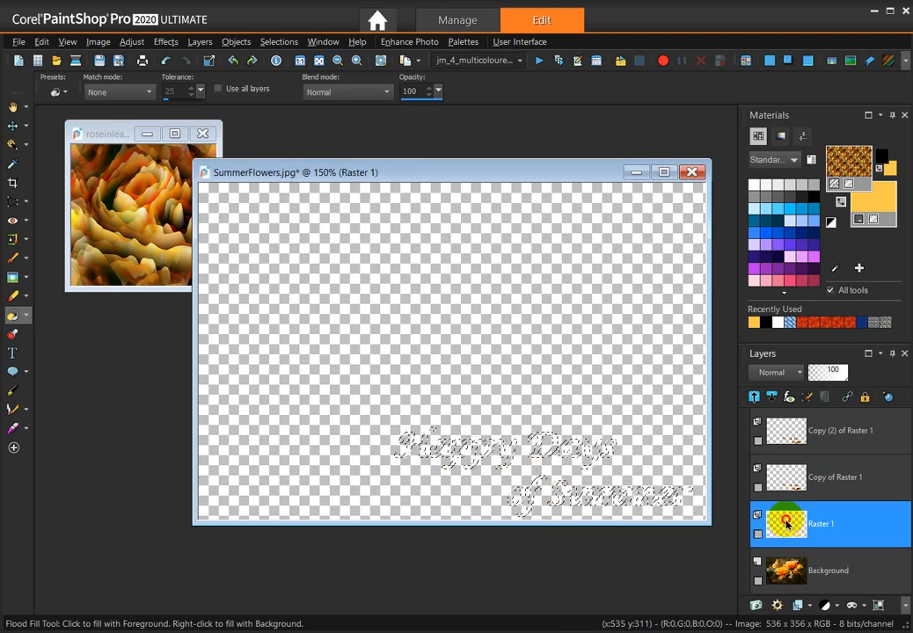
pyautogui.click(757, 534)
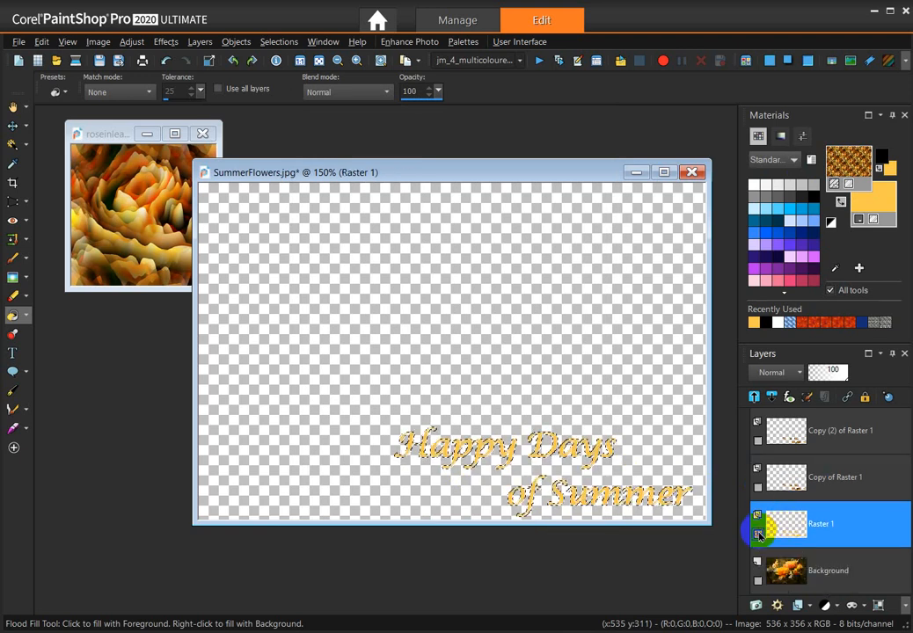
# - Change the foreground pattern to angle 146 and scale 16 and flood-fill the selected text on the Raster 1 layer
pyautogui.click(841, 164)
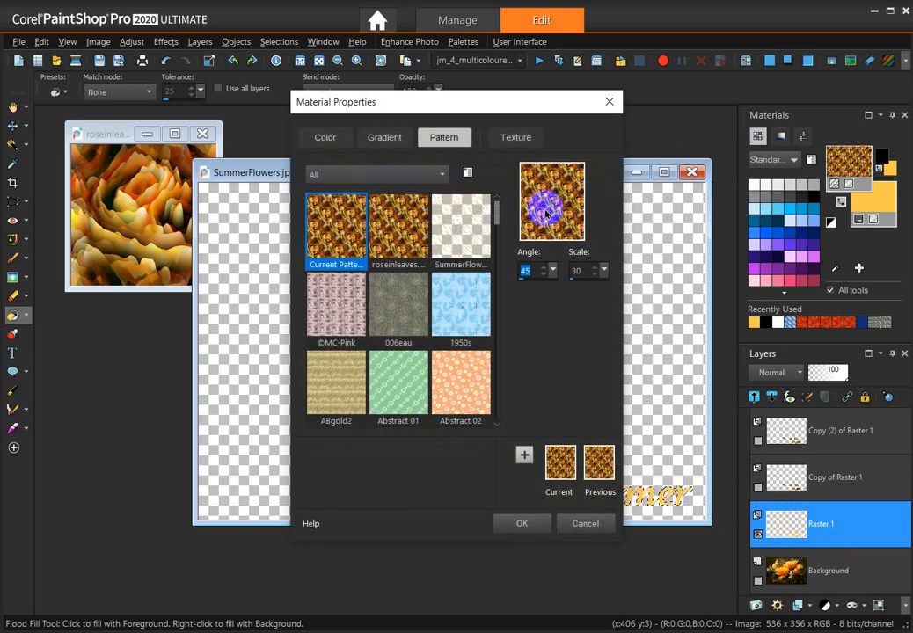
pyautogui.click(533, 268)
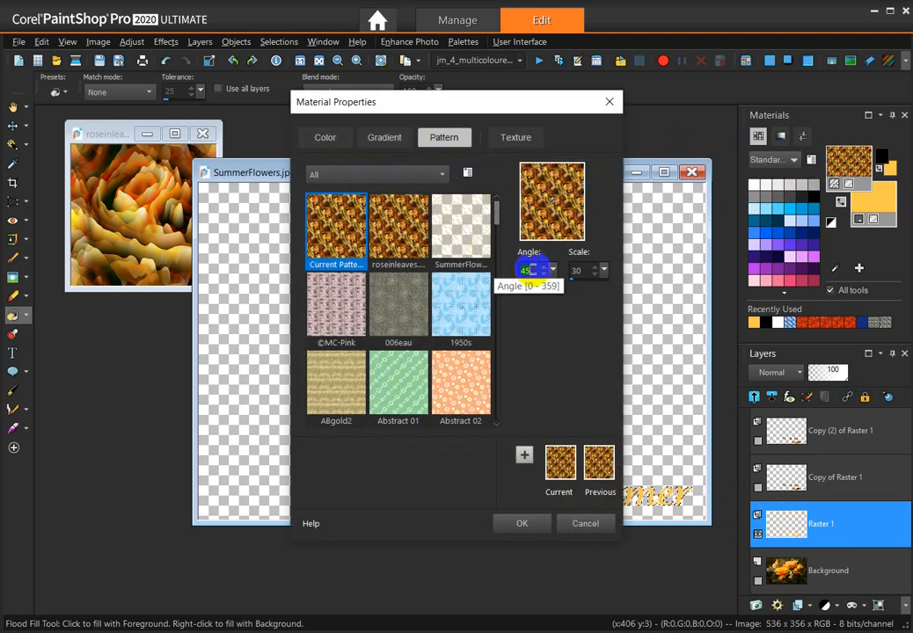
pyautogui.write('146')
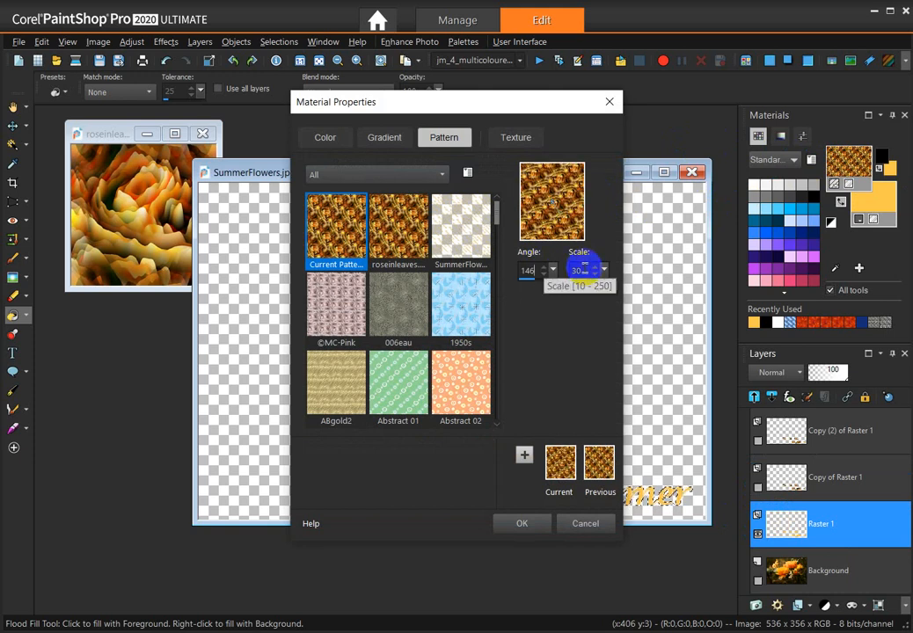
pyautogui.press('Tab')
pyautogui.write('16')
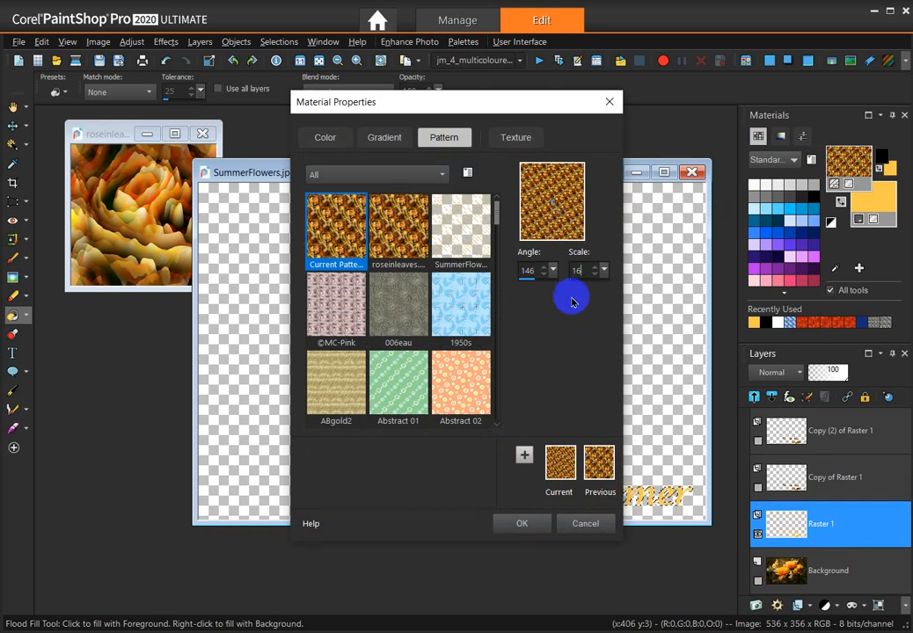
pyautogui.click(525, 523)
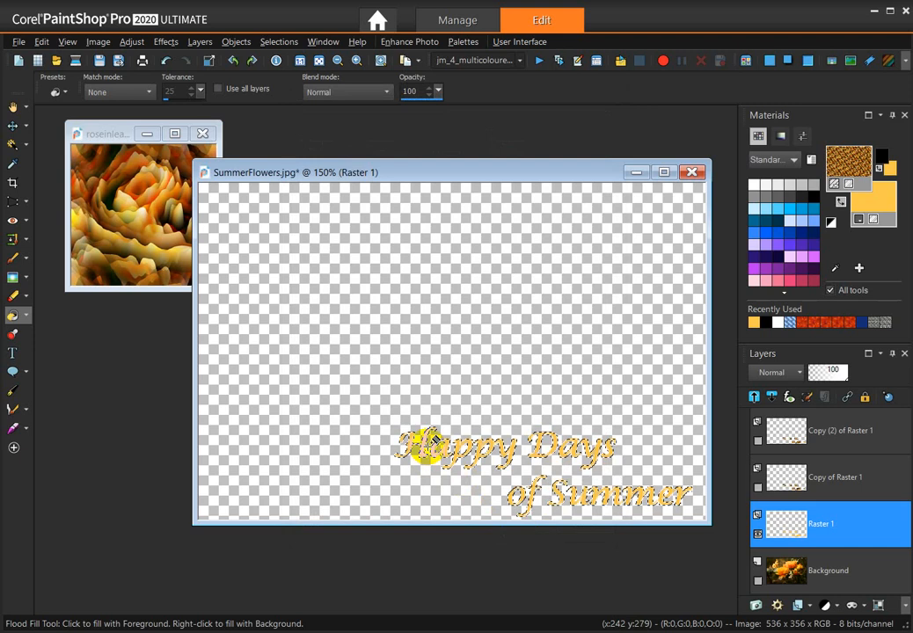
pyautogui.click(429, 437)
pyautogui.click(426, 439)
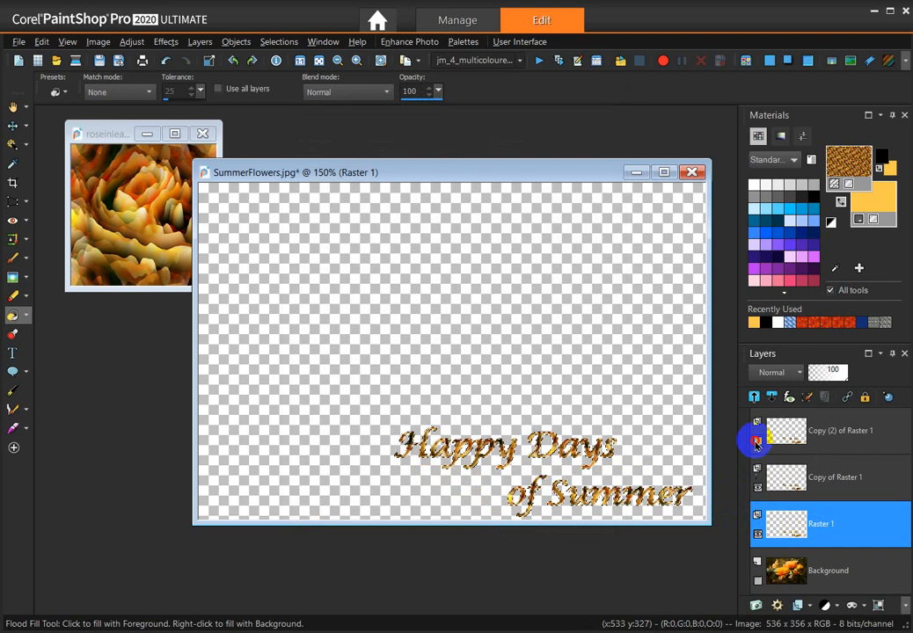
# - Show both copies of the Raster 1 layer and deselect the text
pyautogui.moveTo(801, 528)
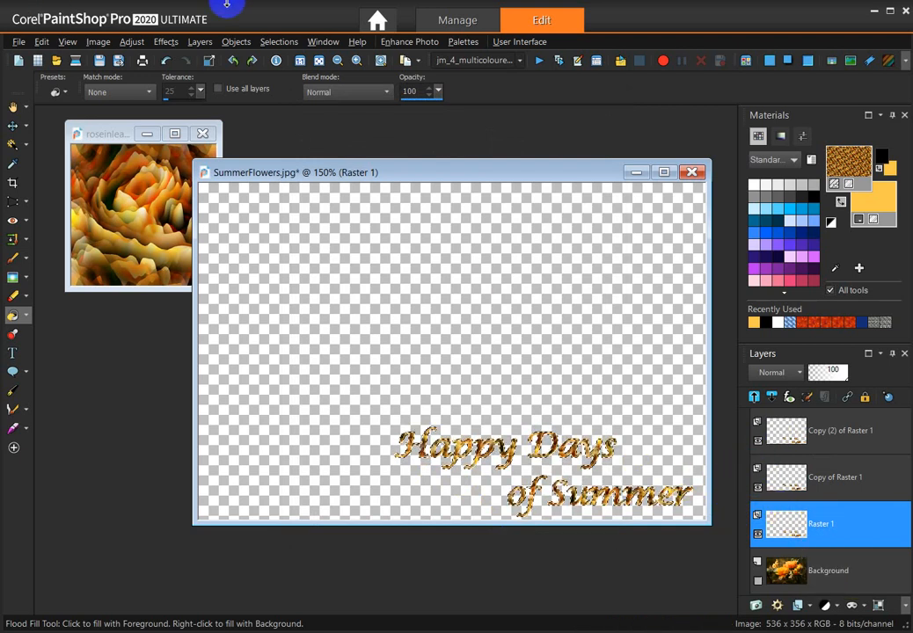
pyautogui.click(280, 42)
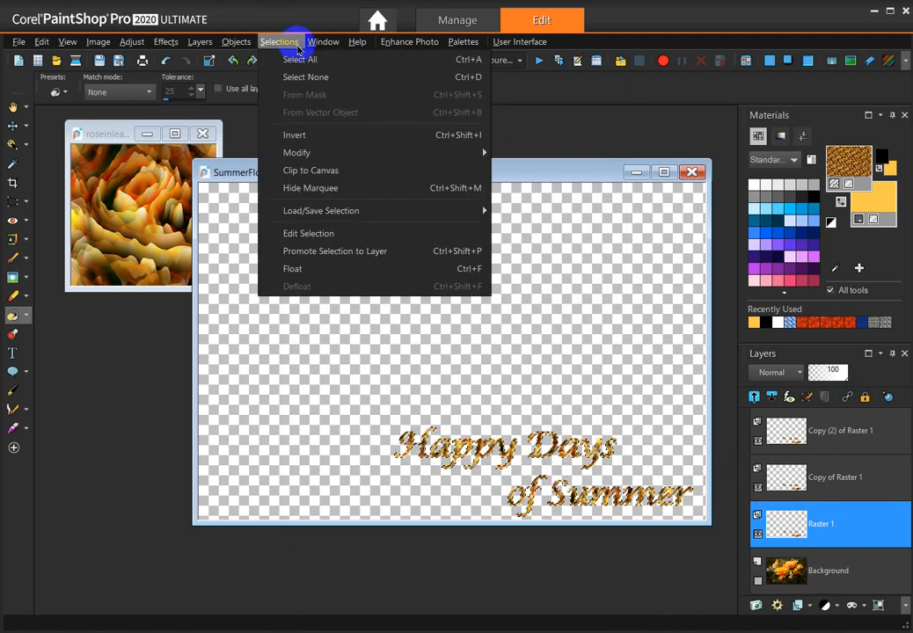
pyautogui.click(264, 77)
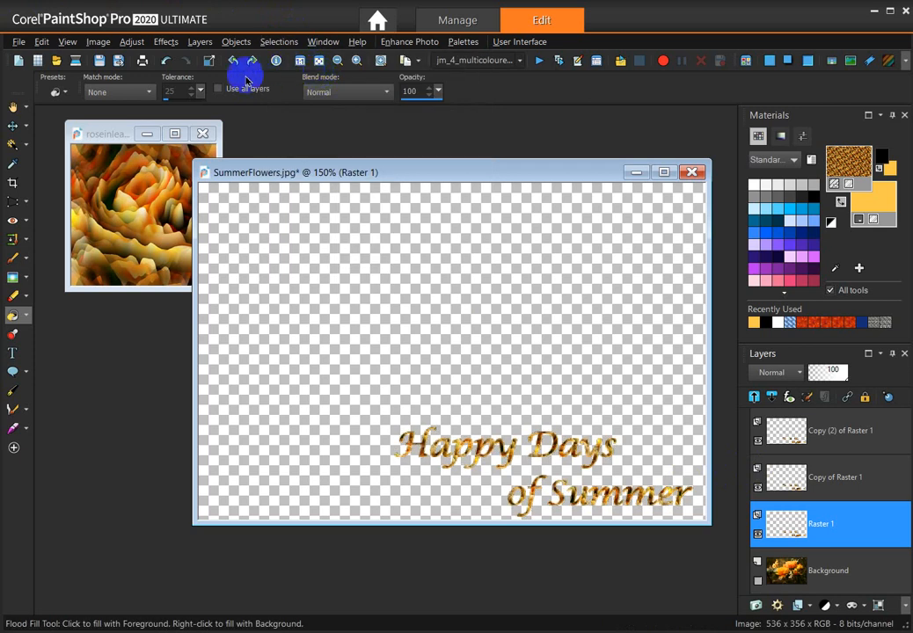
# - Save the layered image to the Desktop as HappyDays in the PSP Animation Shop (*.psp) format
pyautogui.click(19, 43)
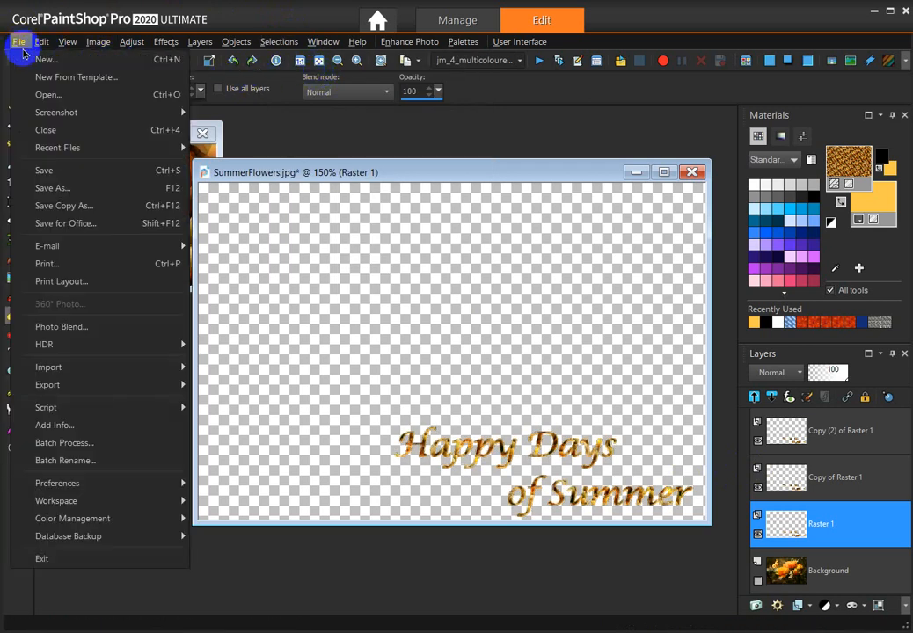
pyautogui.click(62, 187)
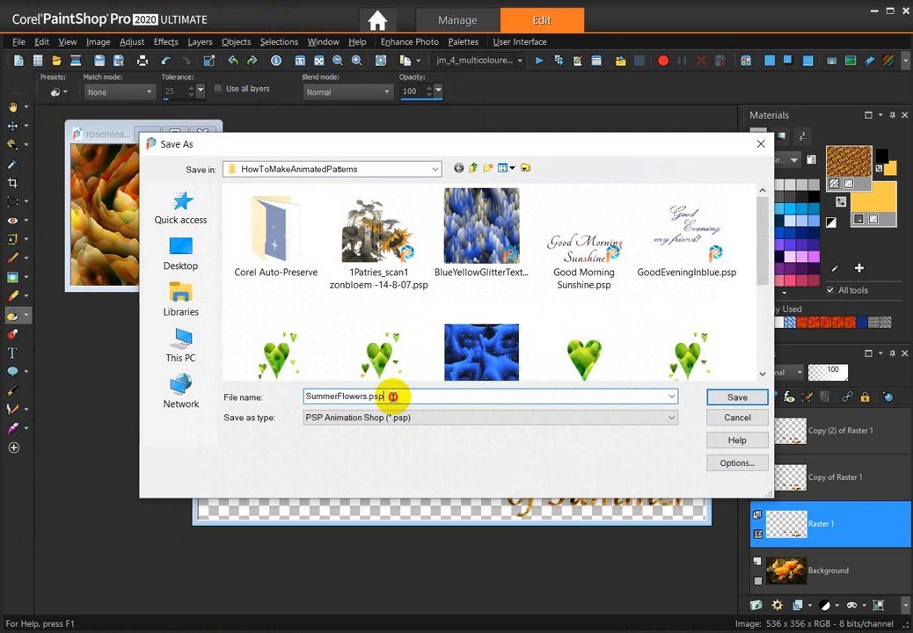
pyautogui.write('Ha')
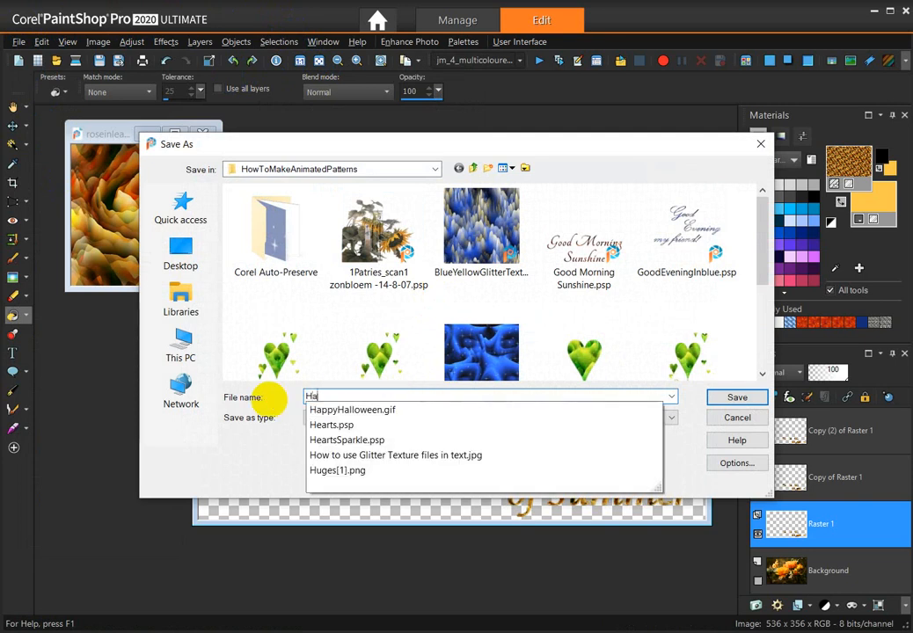
pyautogui.write('ppyDays')
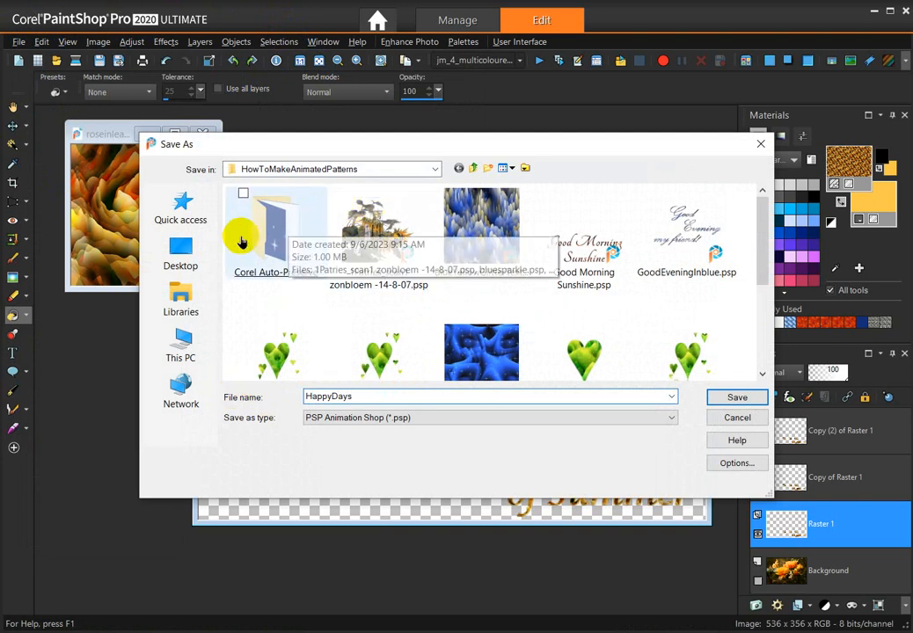
pyautogui.click(196, 248)
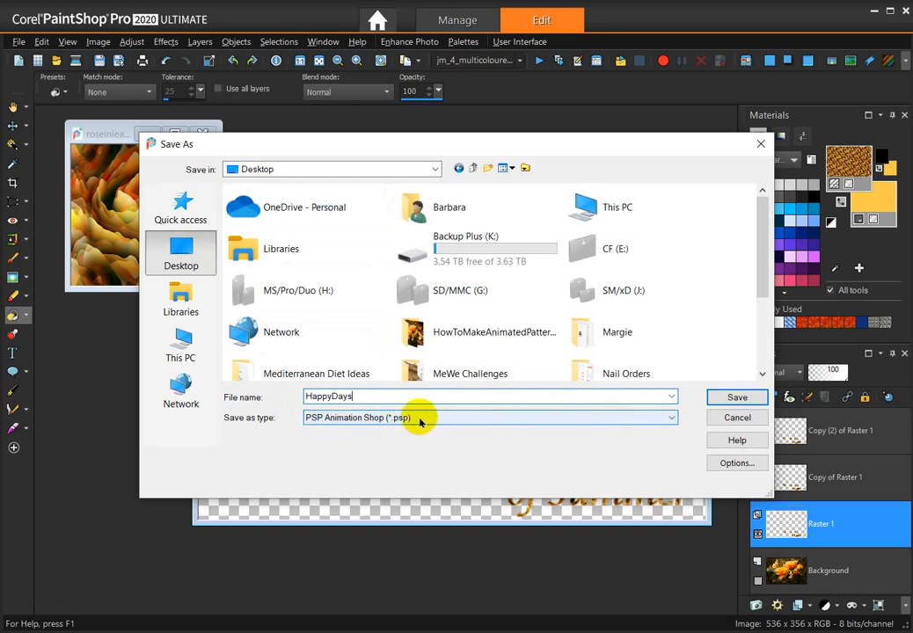
pyautogui.click(670, 419)
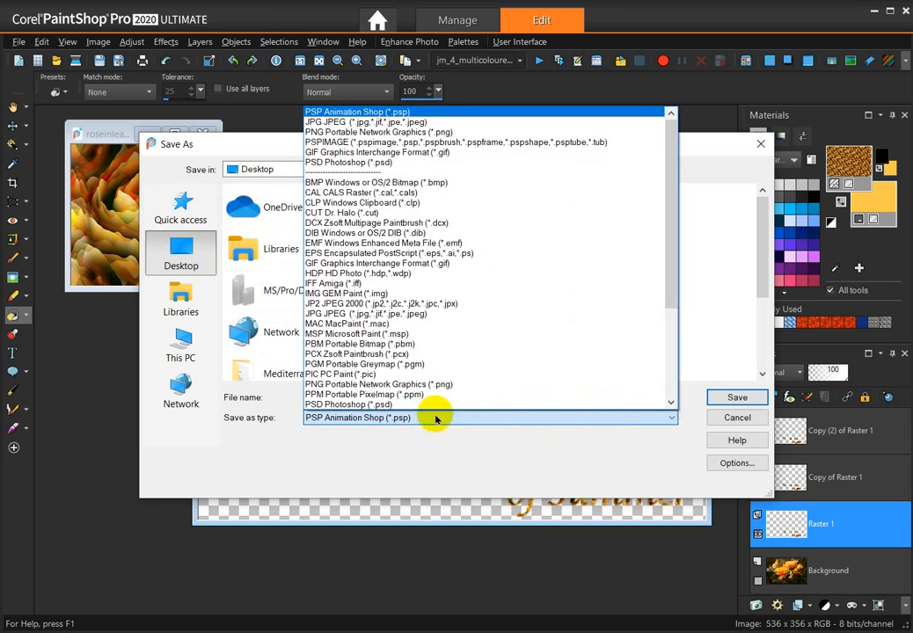
pyautogui.click(330, 113)
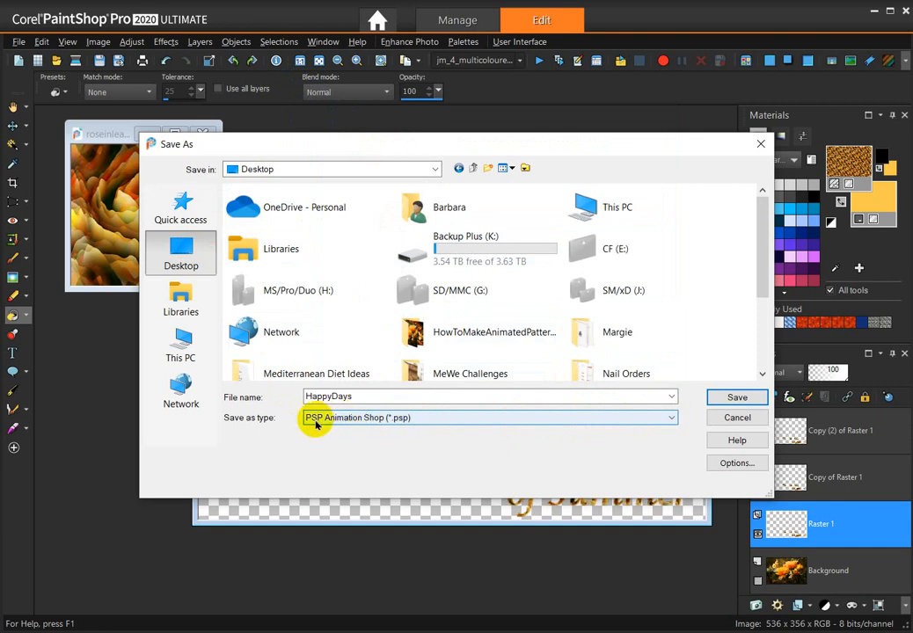
pyautogui.click(727, 398)
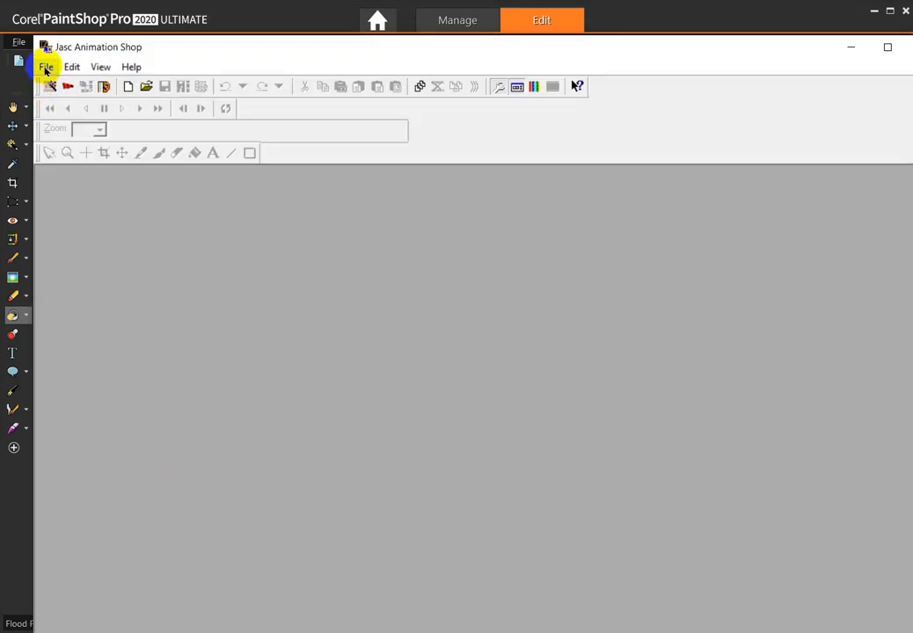
# - Switch to Jasc Animation Shop and open HappyDays.psp from the Desktop
pyautogui.click(46, 68)
pyautogui.click(55, 100)
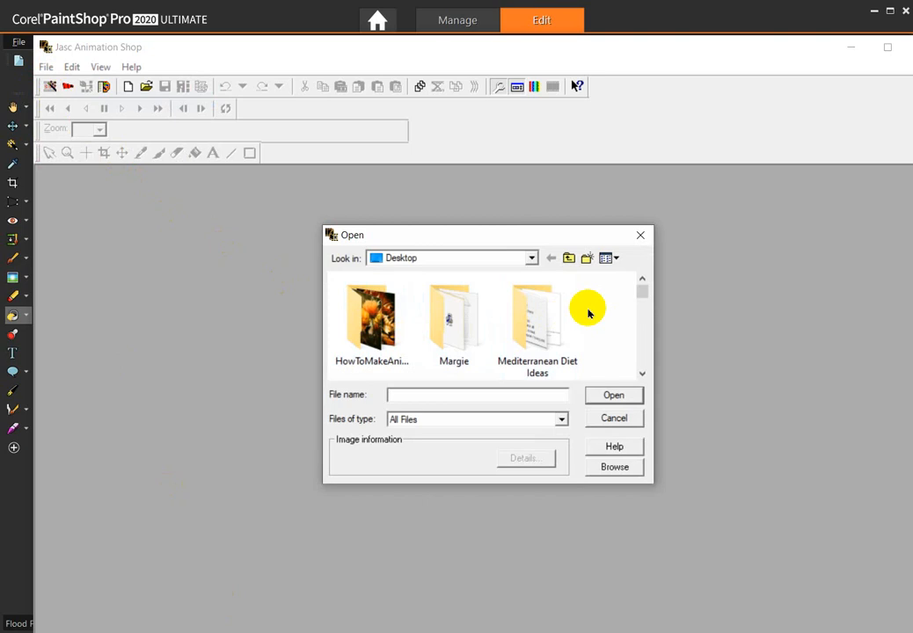
pyautogui.scroll(-5, 588, 313)
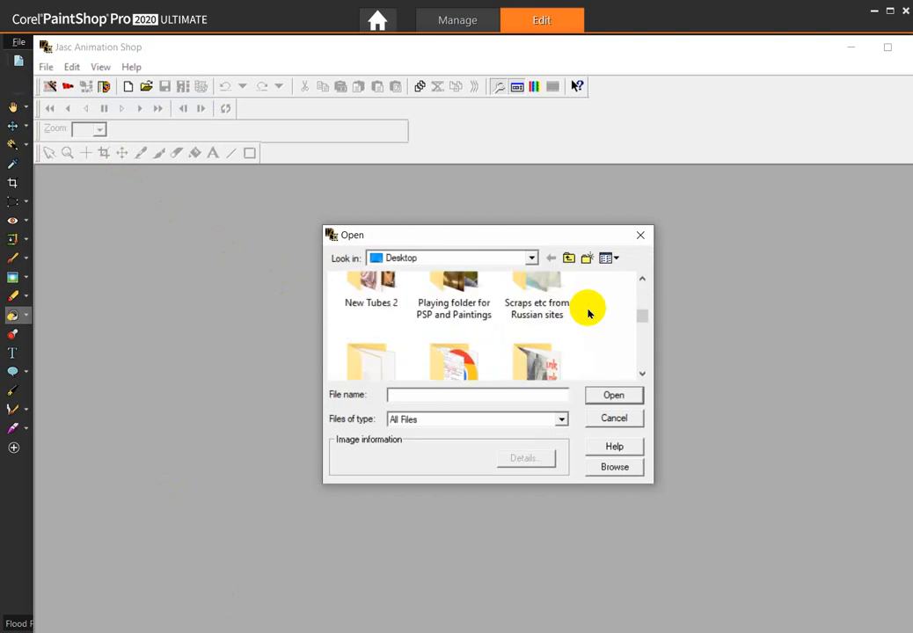
pyautogui.scroll(-5, 588, 313)
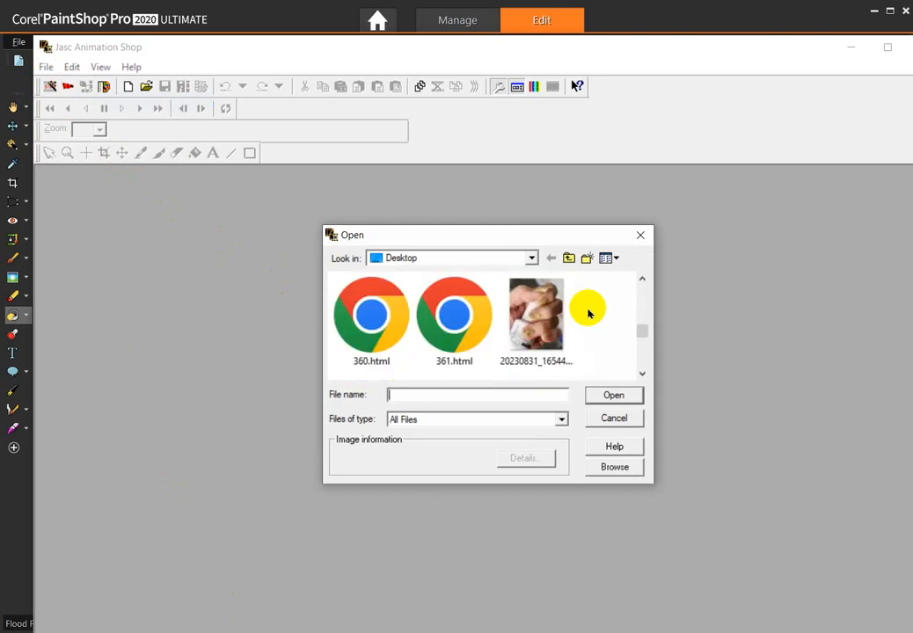
pyautogui.scroll(-5, 588, 313)
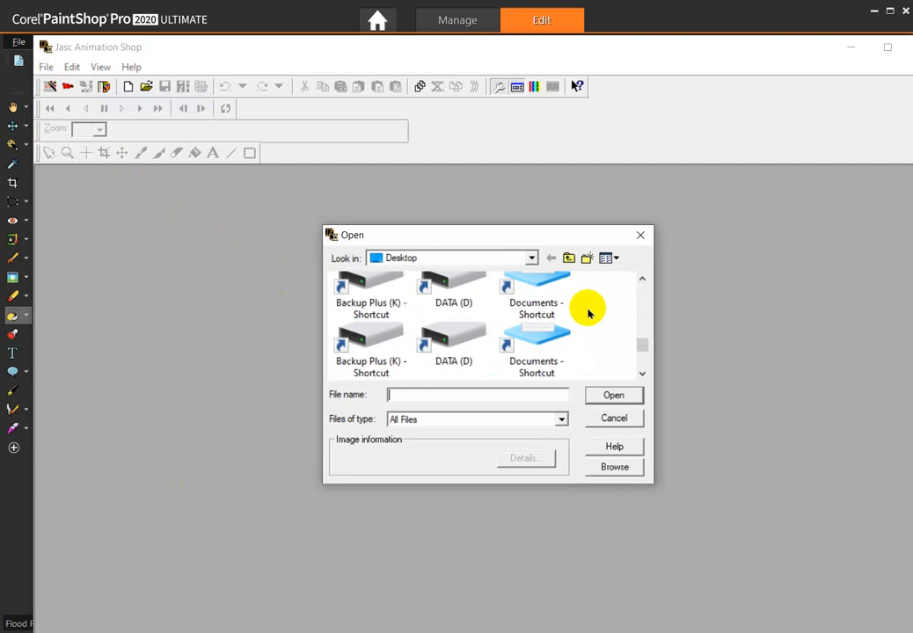
pyautogui.scroll(-2, 588, 313)
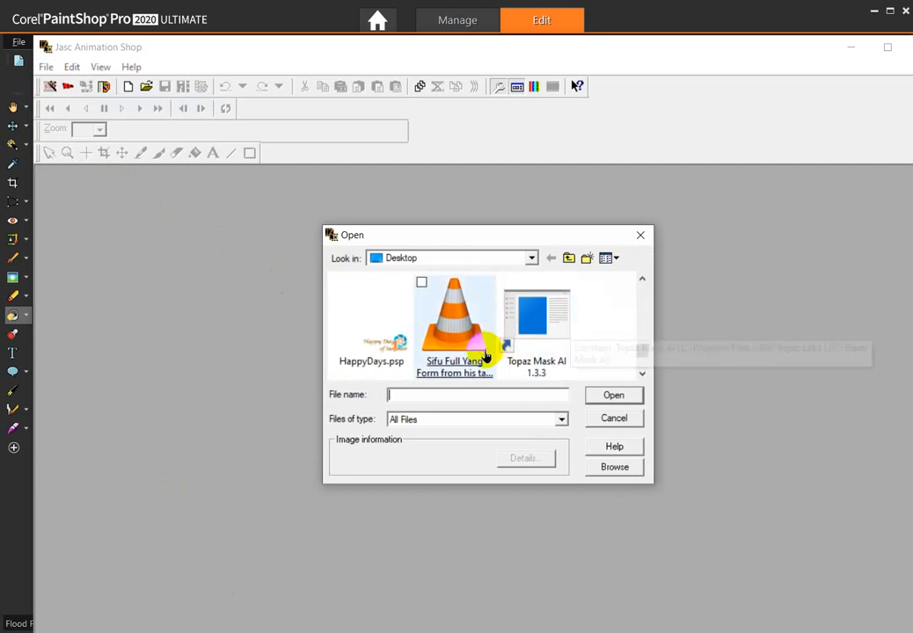
pyautogui.scroll(-2, 578, 331)
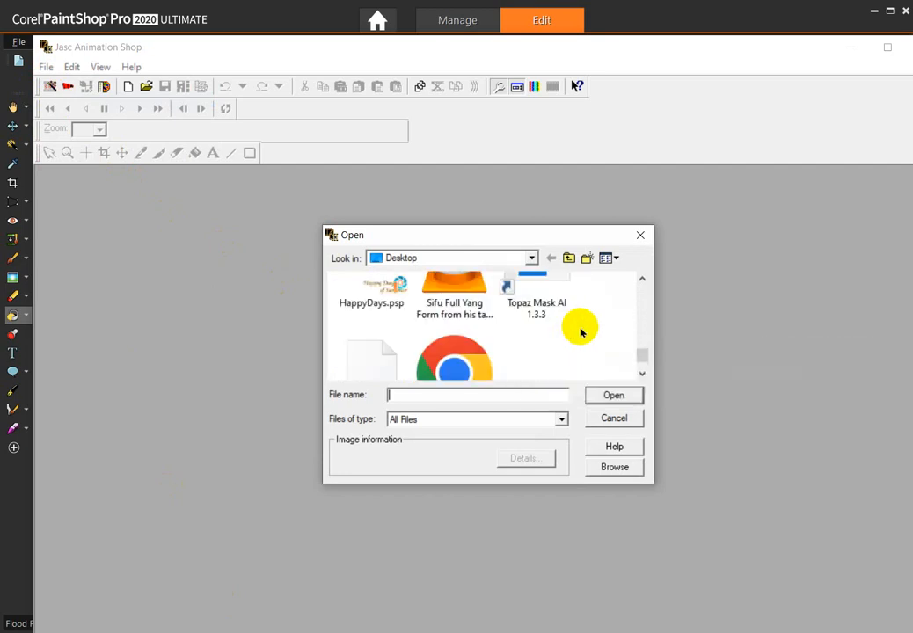
pyautogui.scroll(1, 580, 332)
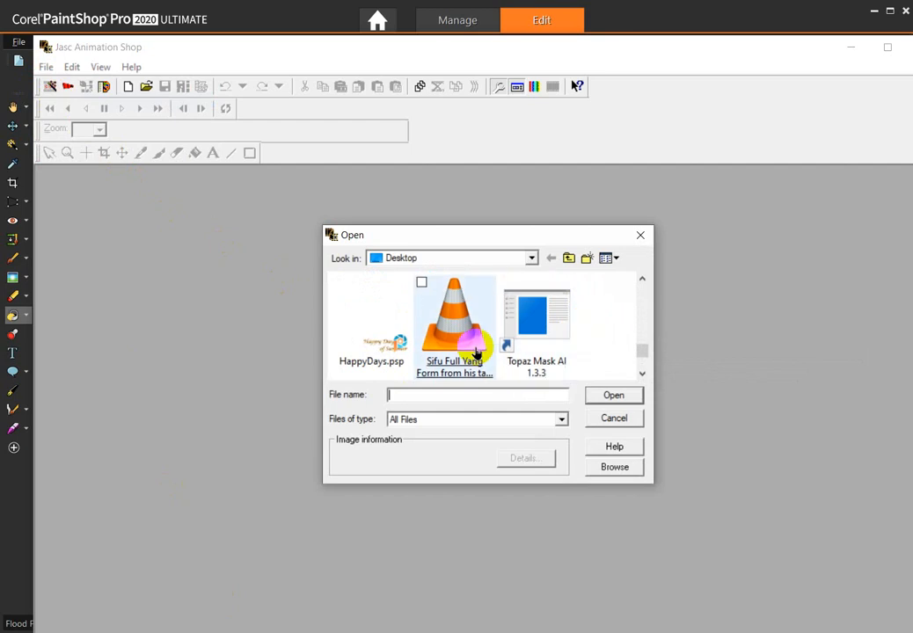
pyautogui.click(387, 338)
pyautogui.doubleClick(387, 338)
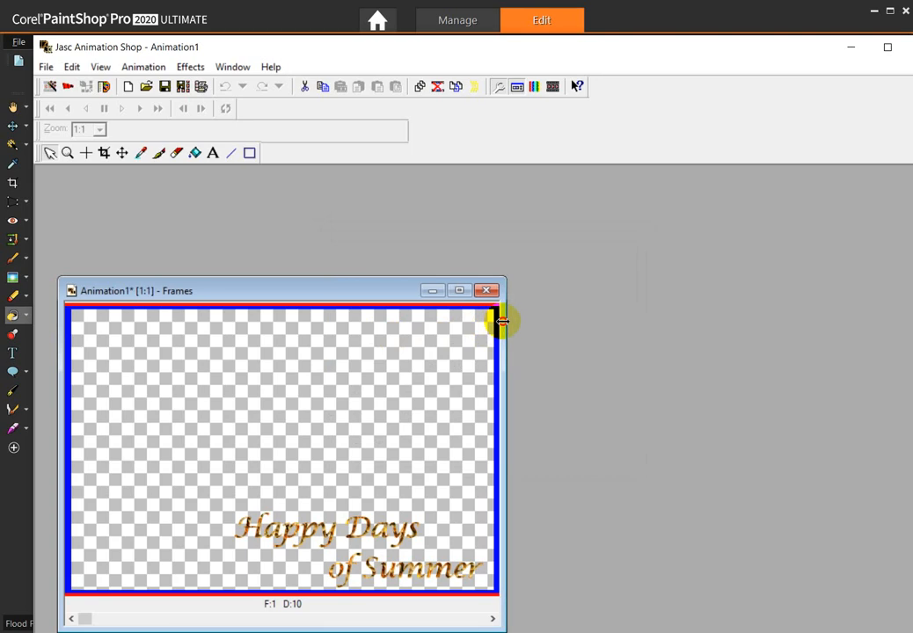
# - Widen the text animation's frames window and select all of its frames
pyautogui.moveTo(502, 321); pyautogui.dragTo(562, 314)
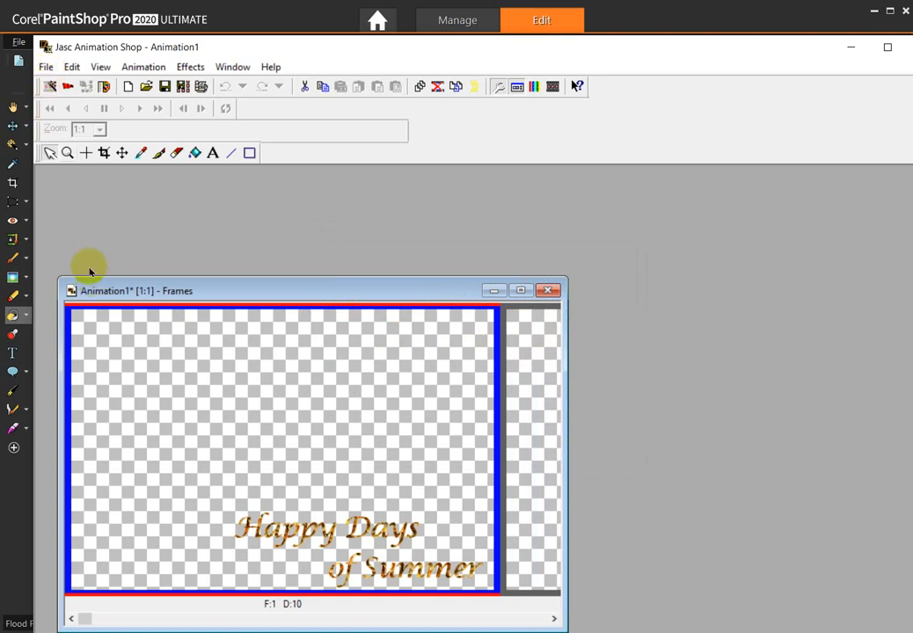
pyautogui.click(72, 68)
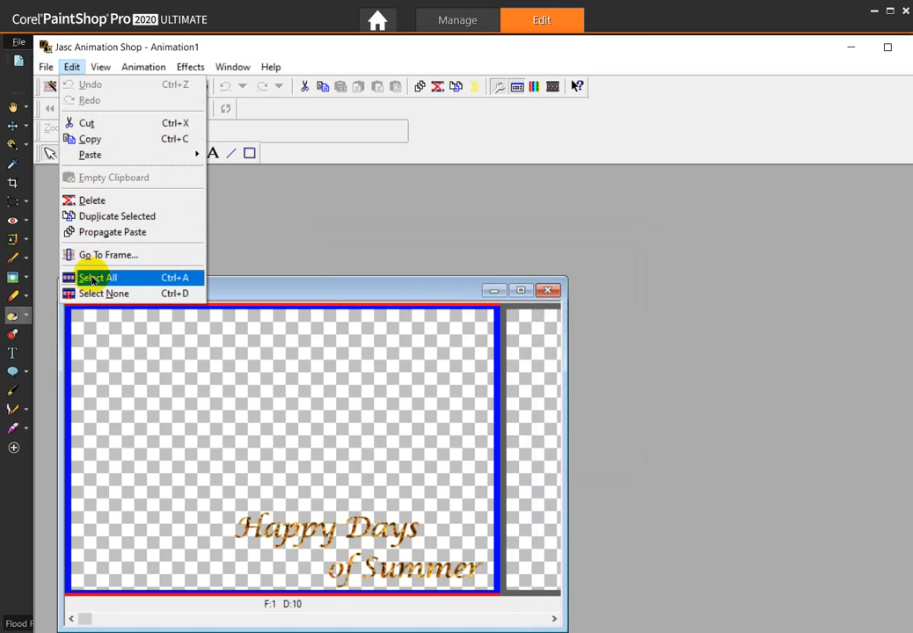
pyautogui.click(94, 278)
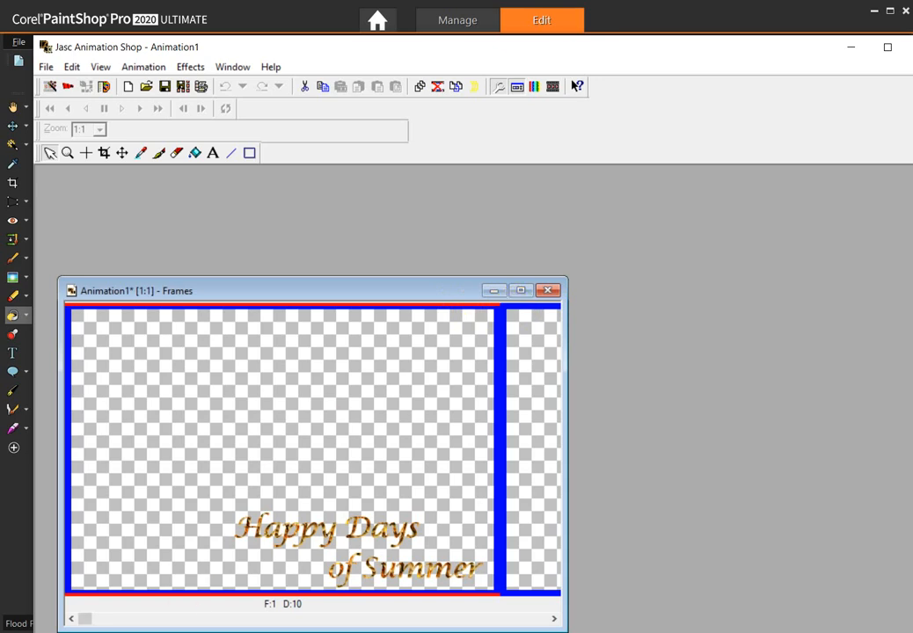
# - Switch back to PaintShop Pro, then activate and show the Background layer of HappyDays.psp
pyautogui.hotkey('alt', 'Tab')
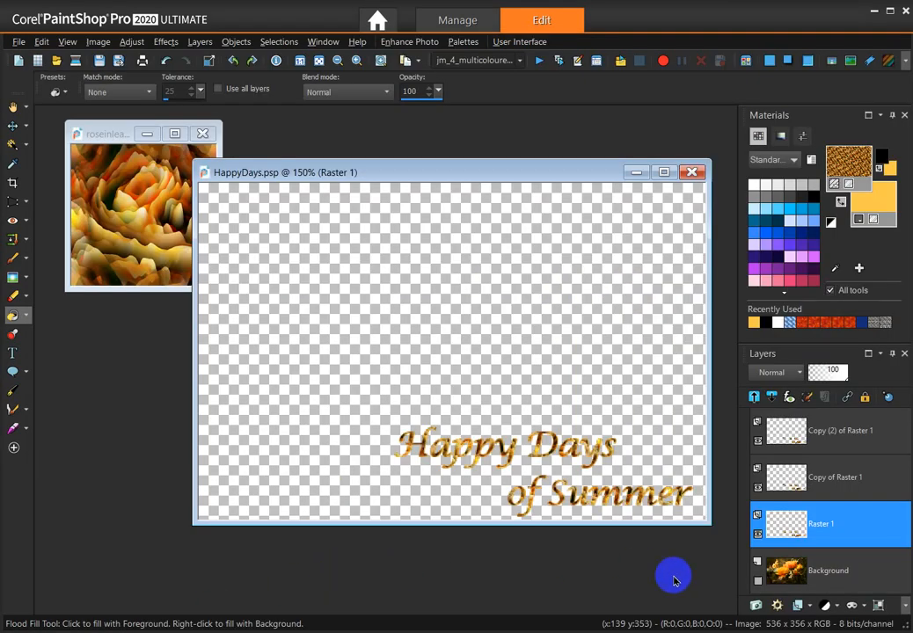
pyautogui.click(787, 572)
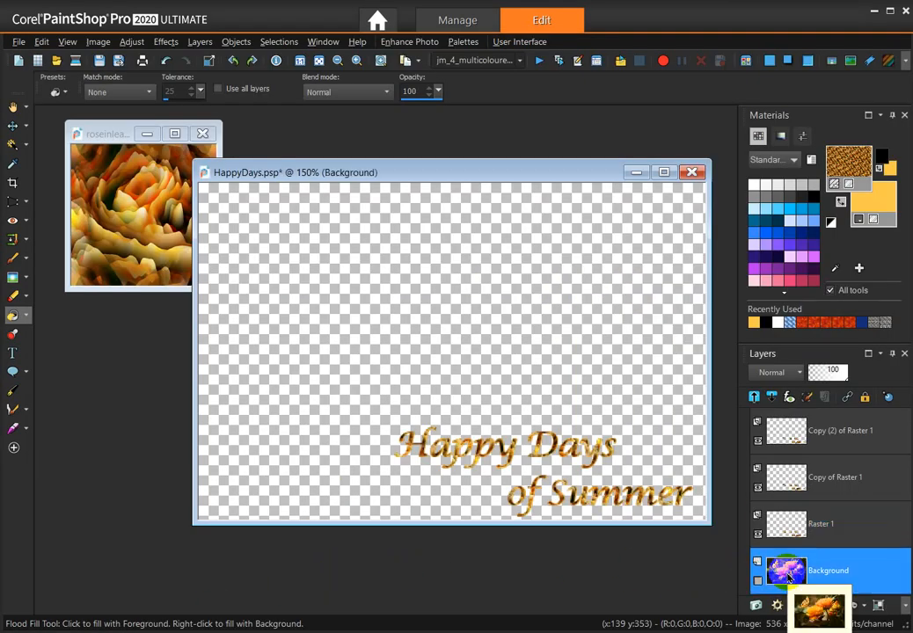
pyautogui.click(757, 583)
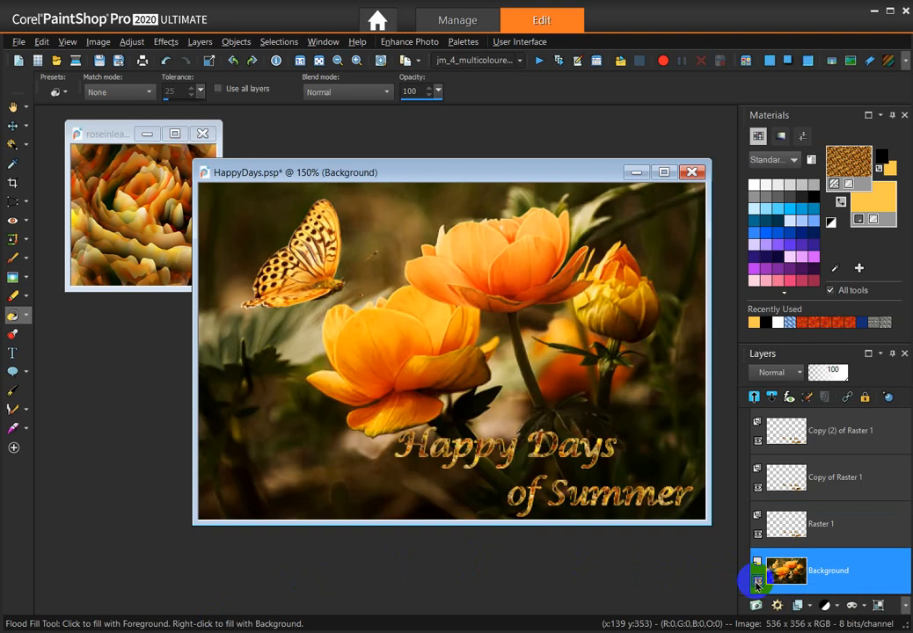
# - Copy the Background layer and paste it as a new animation in Jasc Animation Shop
pyautogui.rightClick(463, 171)
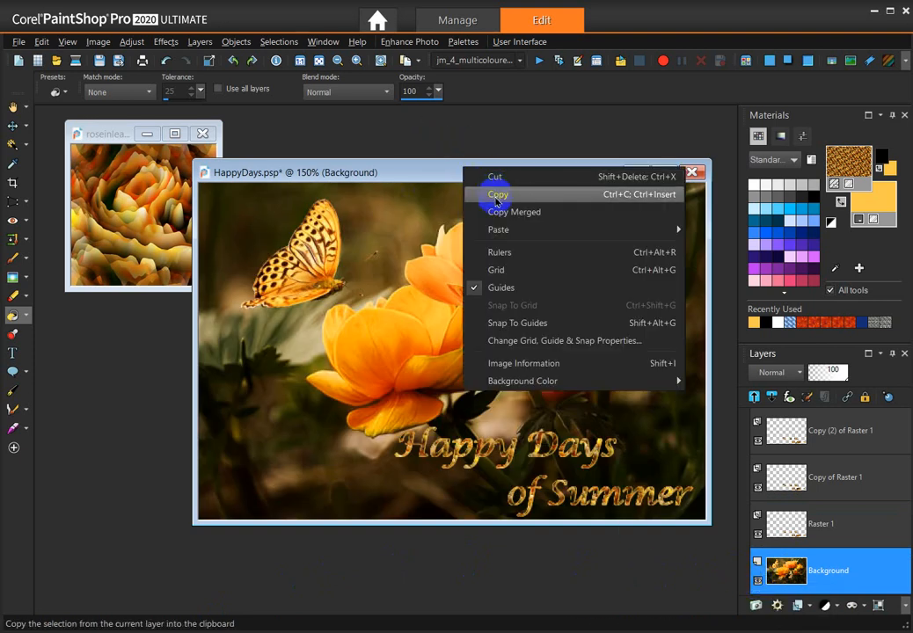
pyautogui.click(495, 199)
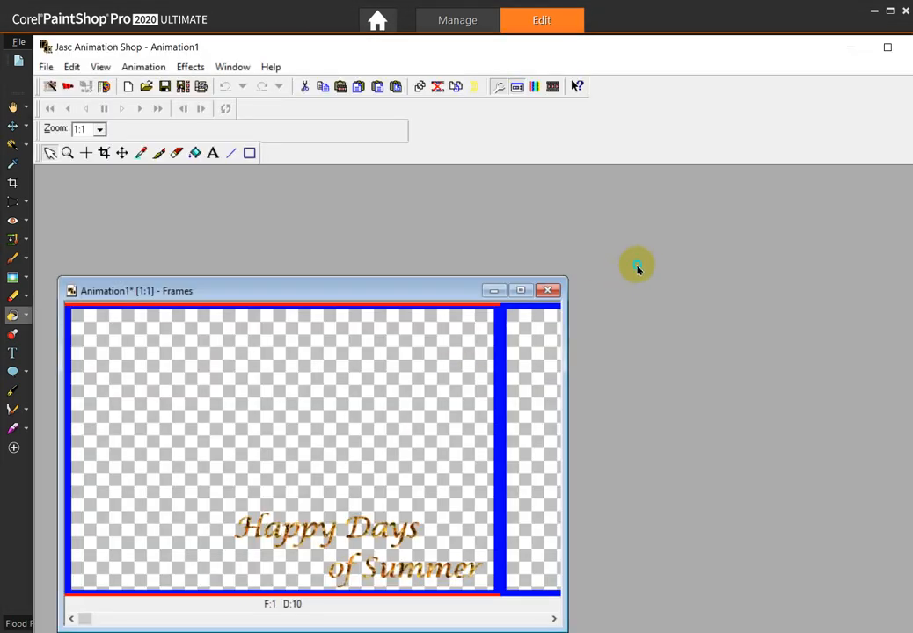
pyautogui.rightClick(638, 269)
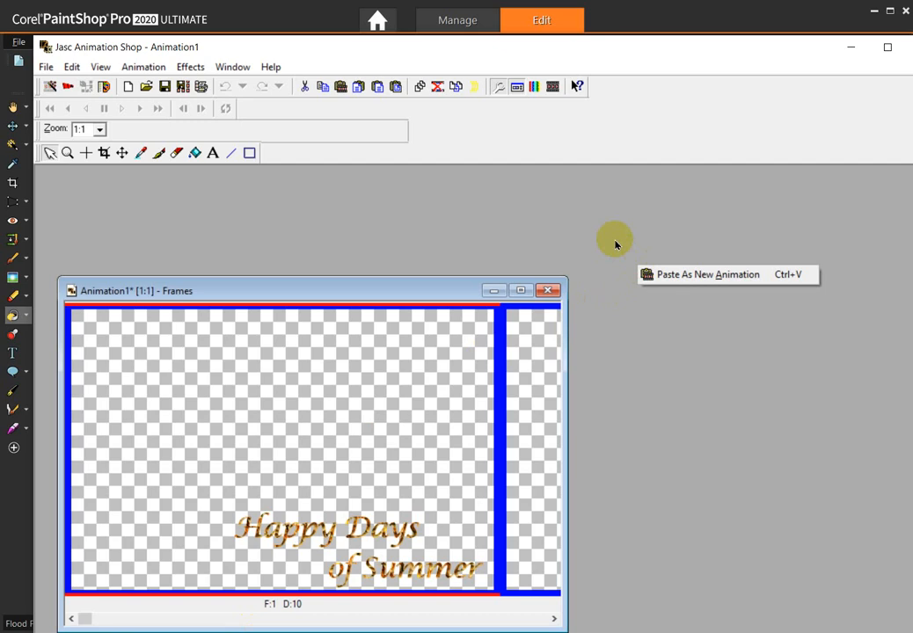
pyautogui.click(690, 273)
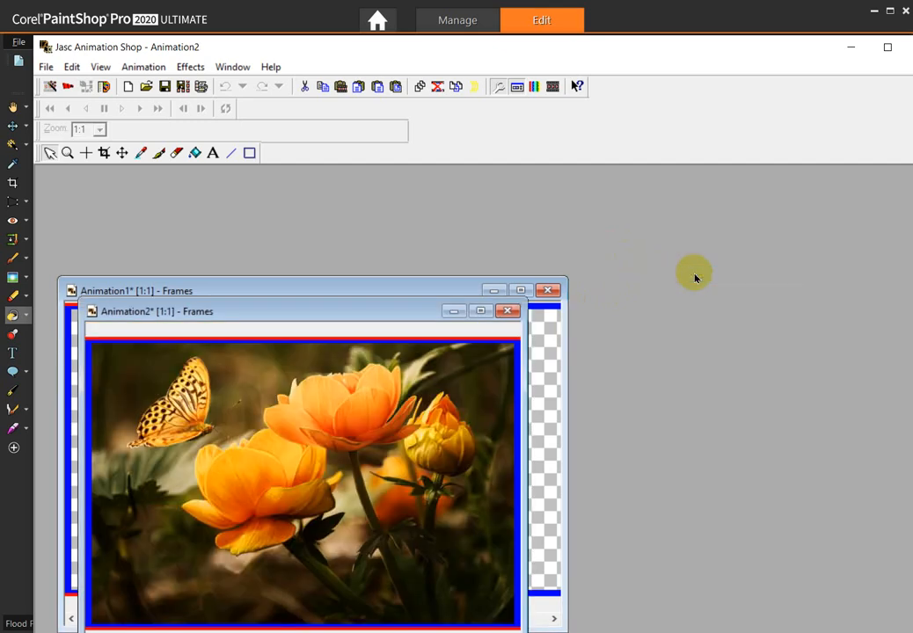
# - Duplicate the flower background frame until its animation has three frames, and select all of them
pyautogui.moveTo(413, 309); pyautogui.dragTo(696, 240)
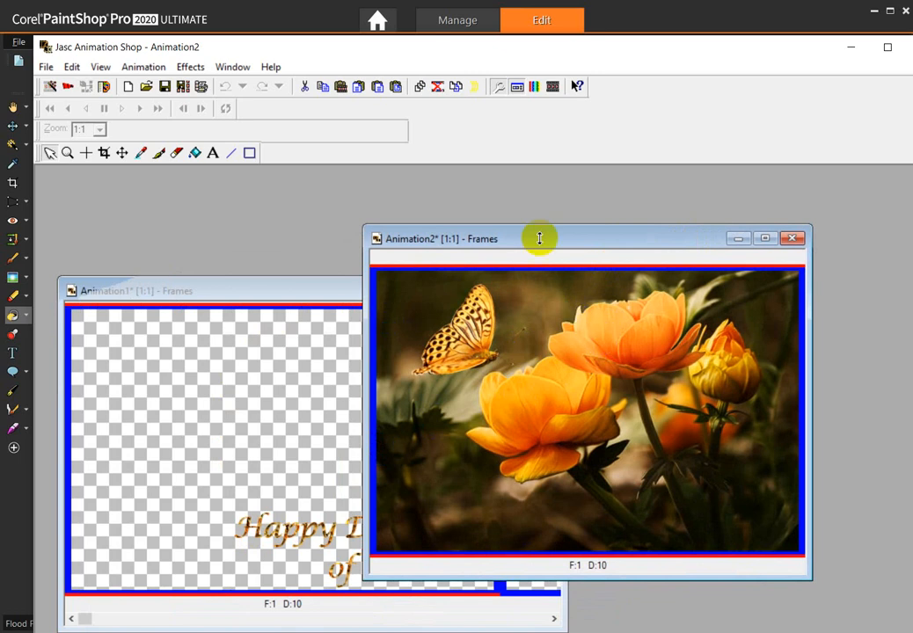
pyautogui.click(455, 86)
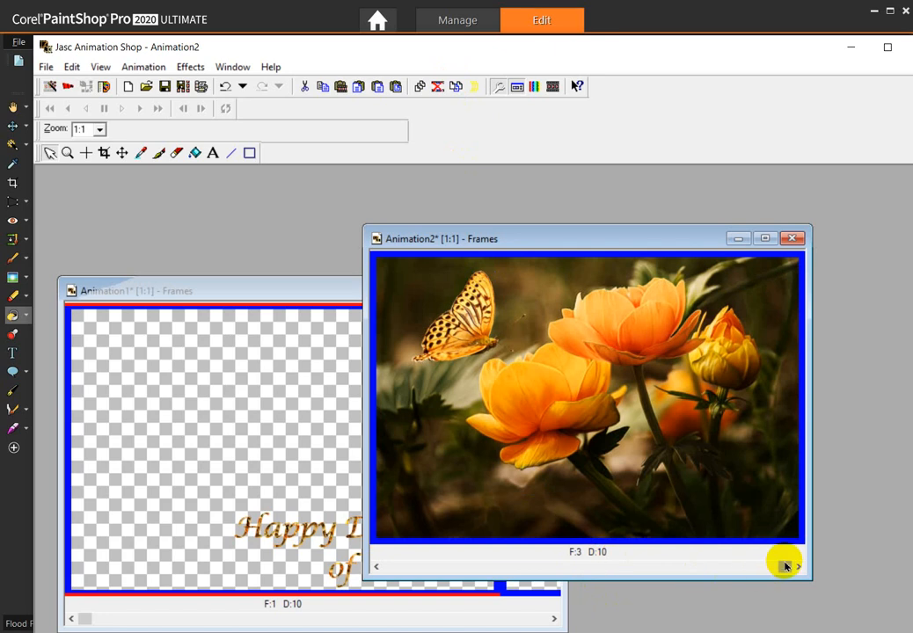
pyautogui.moveTo(783, 566); pyautogui.dragTo(390, 567)
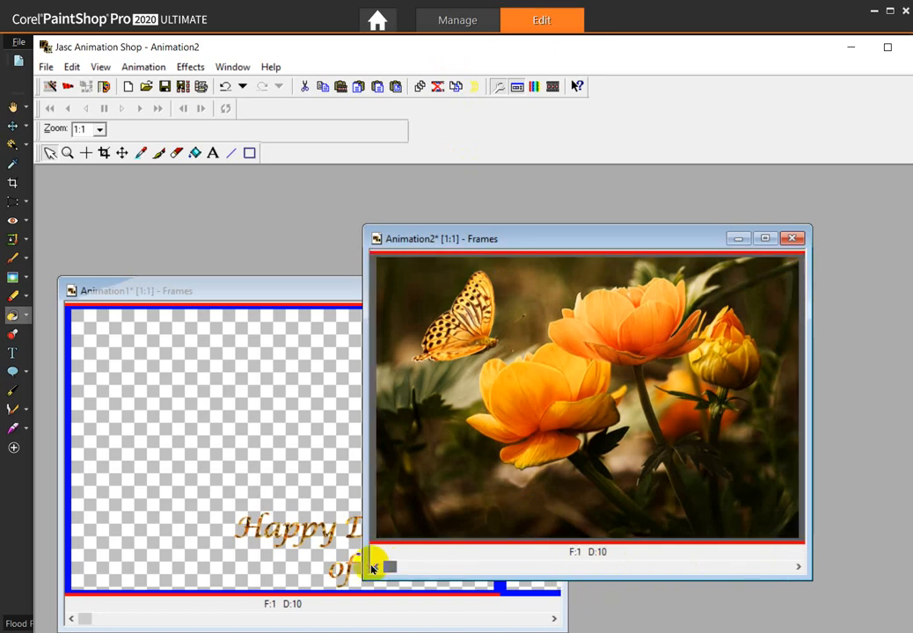
pyautogui.click(406, 458)
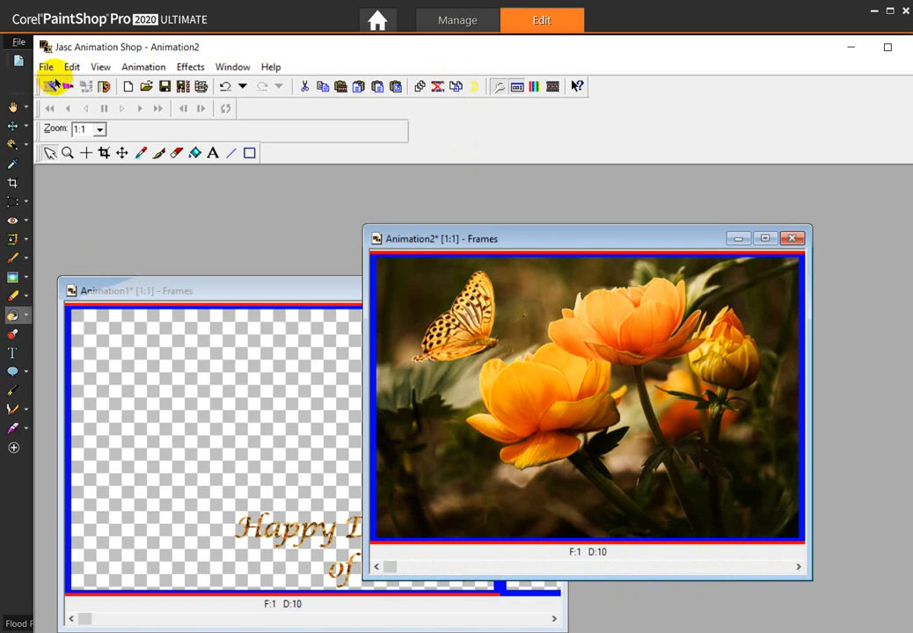
pyautogui.click(70, 67)
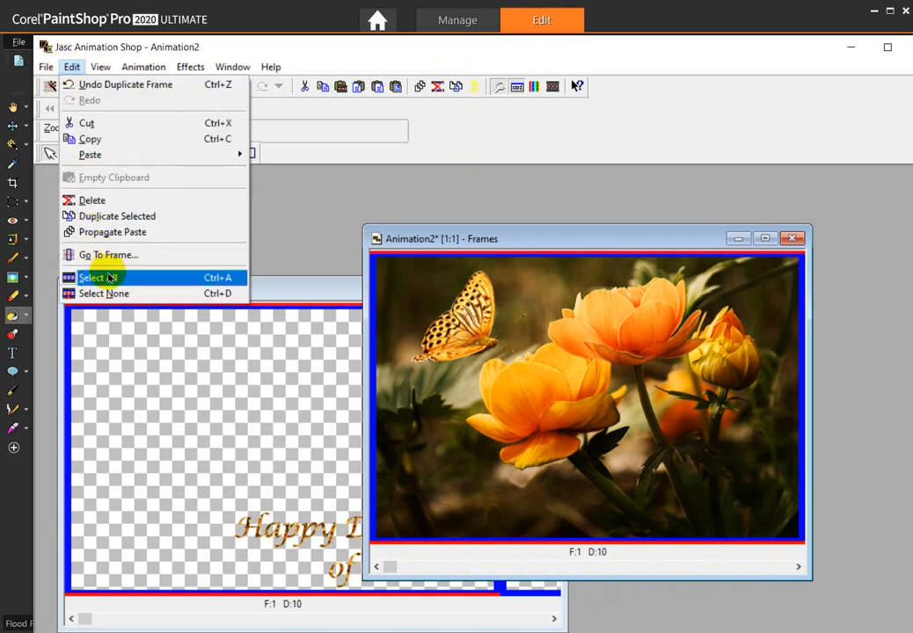
pyautogui.click(110, 277)
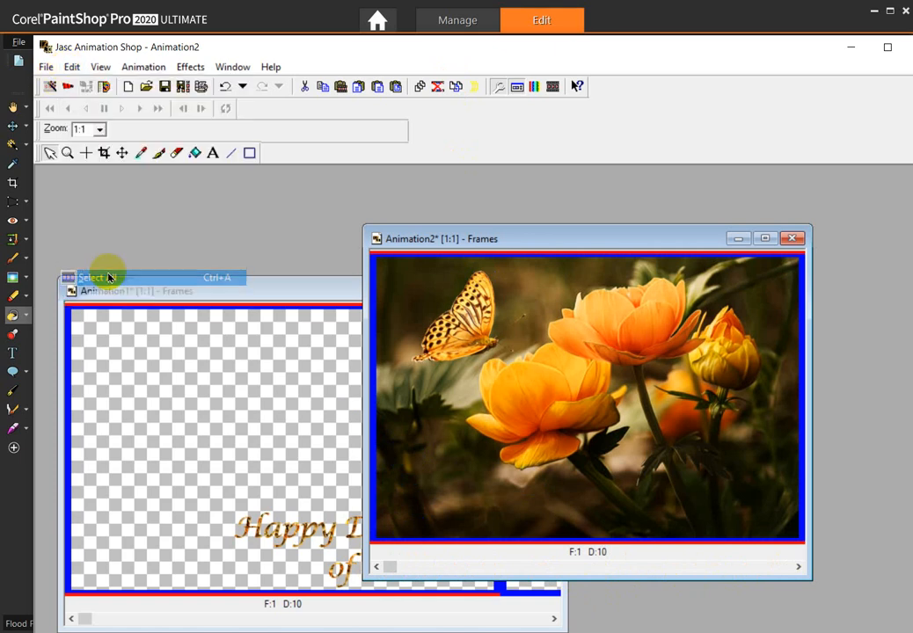
# - Copy the selected text animation frames into the selected flower background frames and preview the combined animation
pyautogui.click(238, 290)
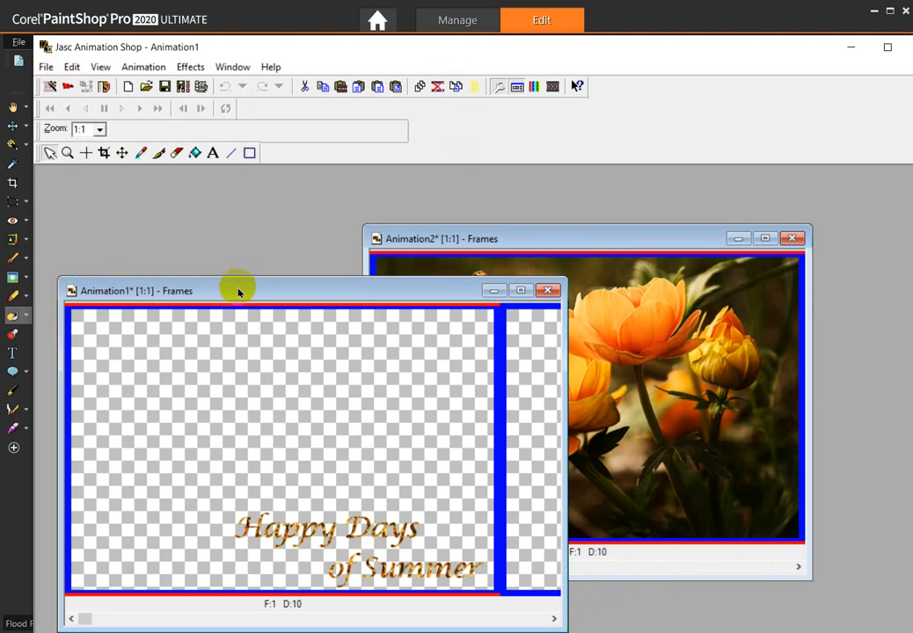
pyautogui.rightClick(238, 292)
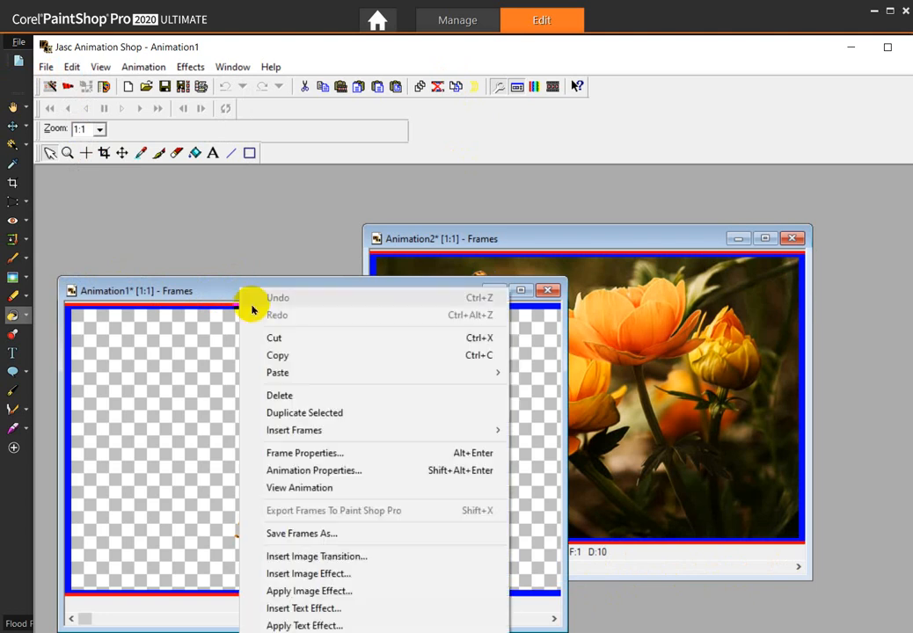
pyautogui.click(279, 356)
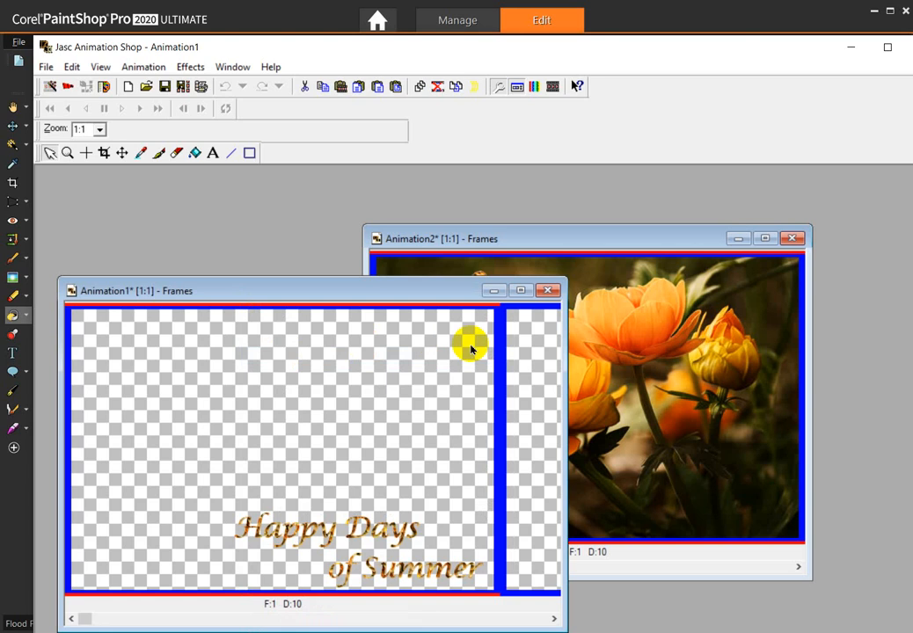
pyautogui.click(545, 236)
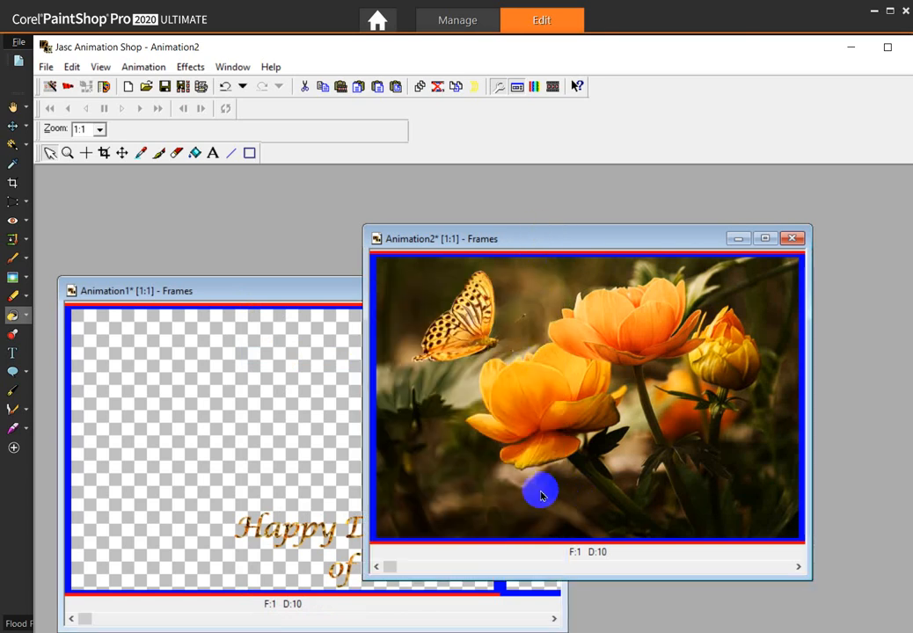
pyautogui.rightClick(504, 411)
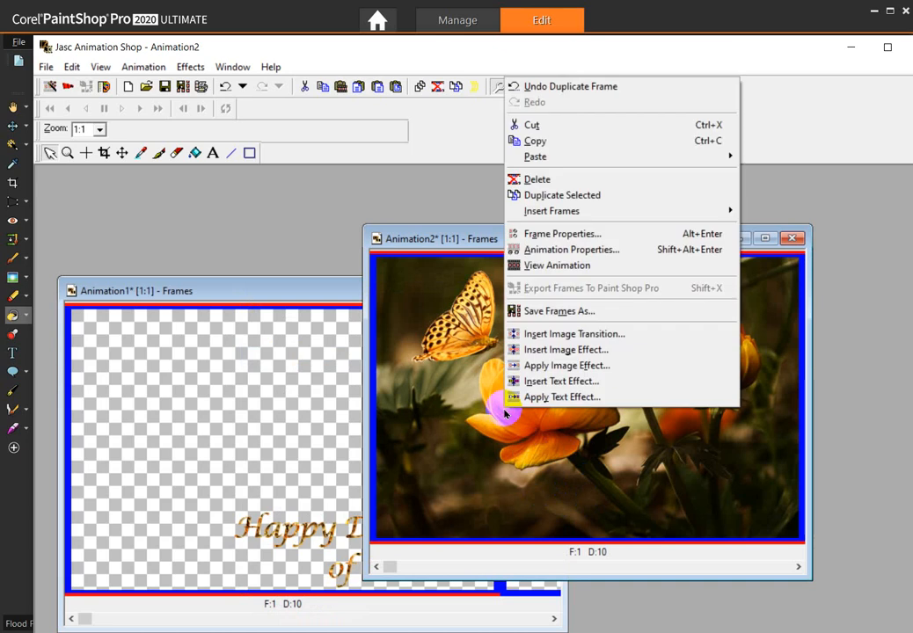
pyautogui.moveTo(622, 167)
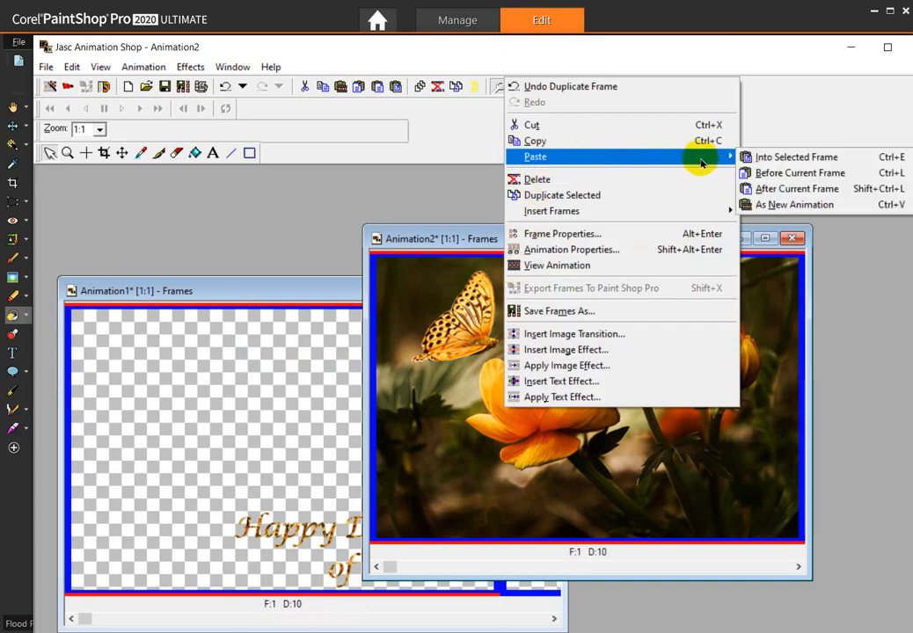
pyautogui.click(785, 159)
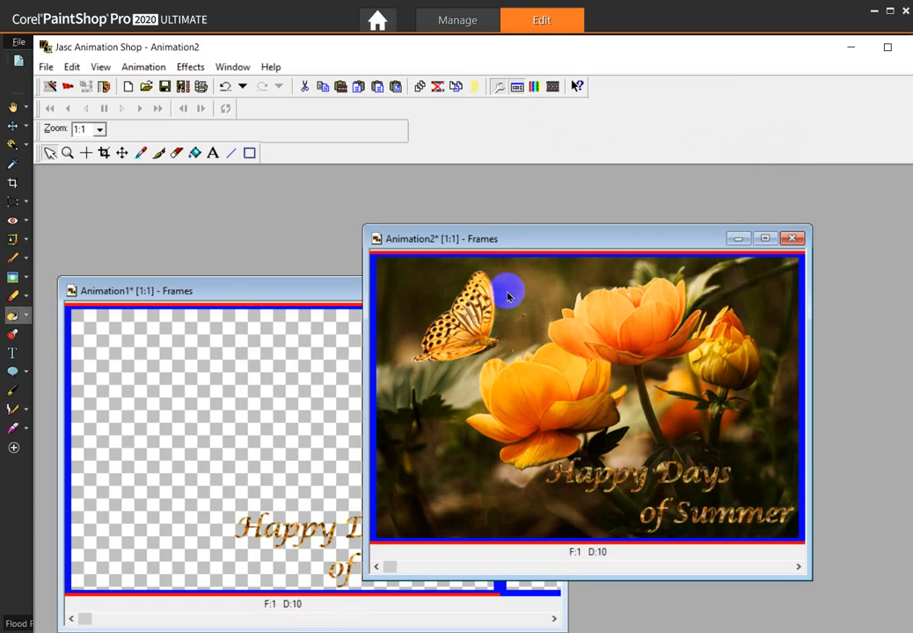
pyautogui.click(552, 87)
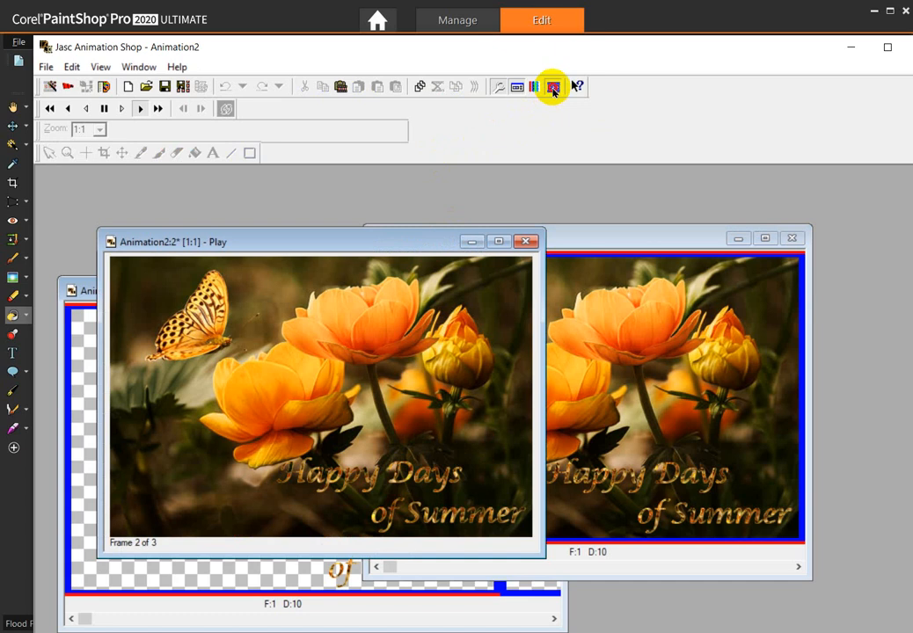
pyautogui.click(552, 87)
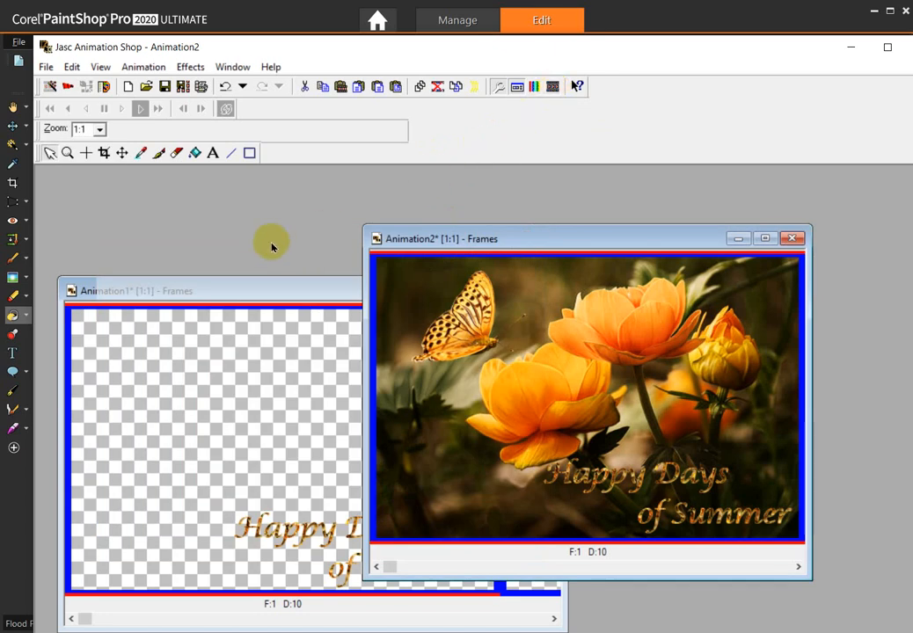
# - Save the combined animation to the Desktop as Animation2.gif, accepting the default GIF optimization settings
pyautogui.click(46, 67)
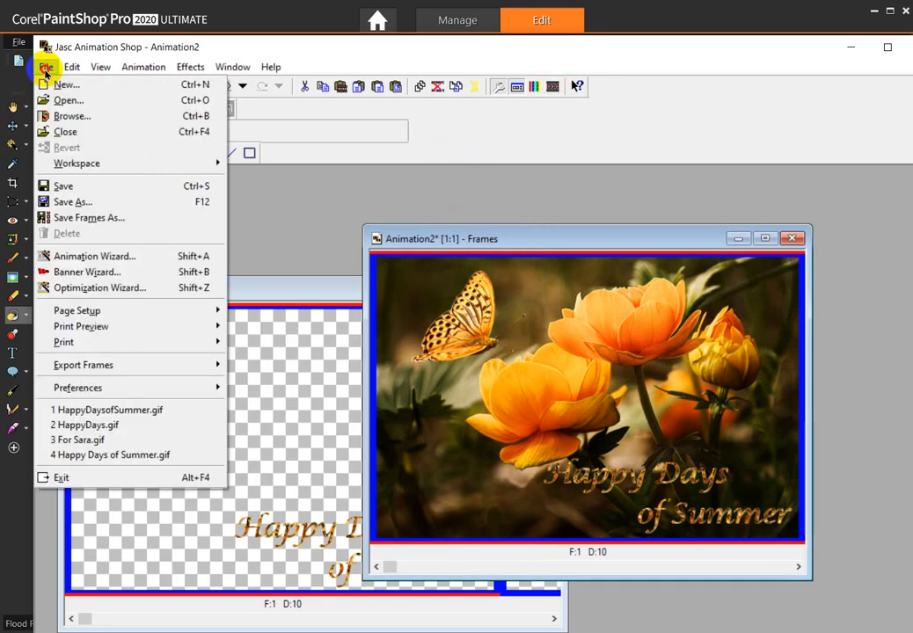
pyautogui.click(79, 202)
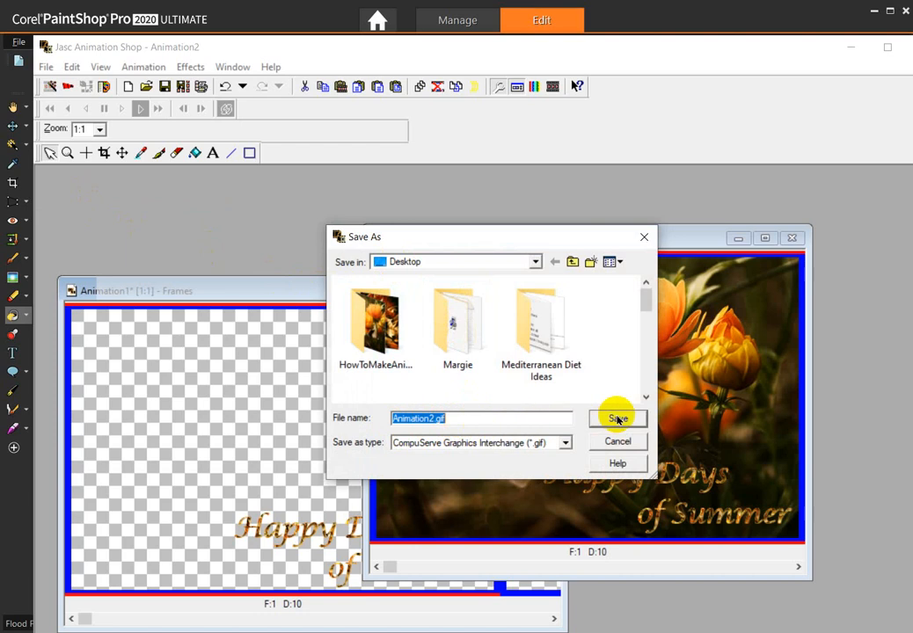
pyautogui.click(618, 419)
pyautogui.click(495, 462)
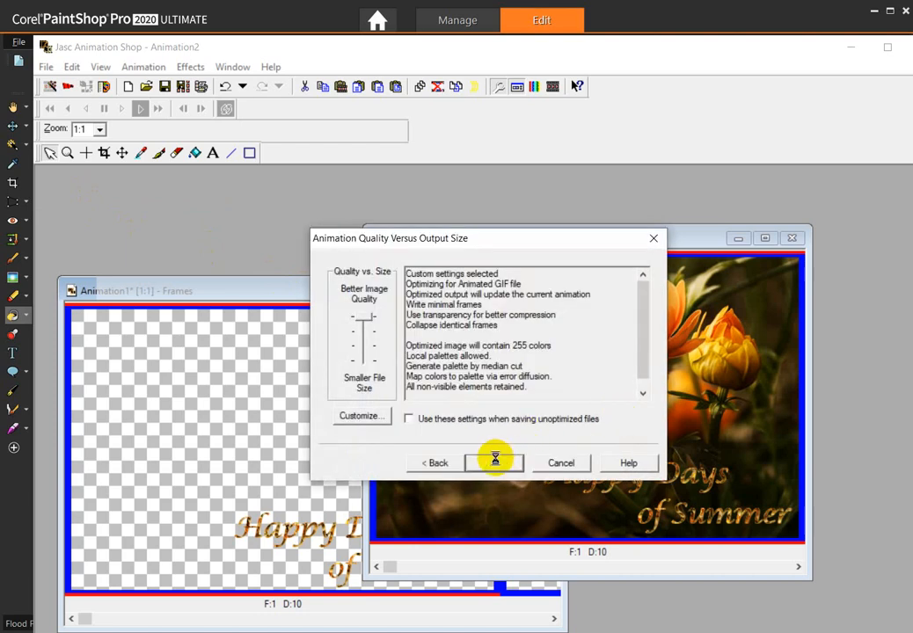
pyautogui.click(495, 461)
pyautogui.click(495, 461)
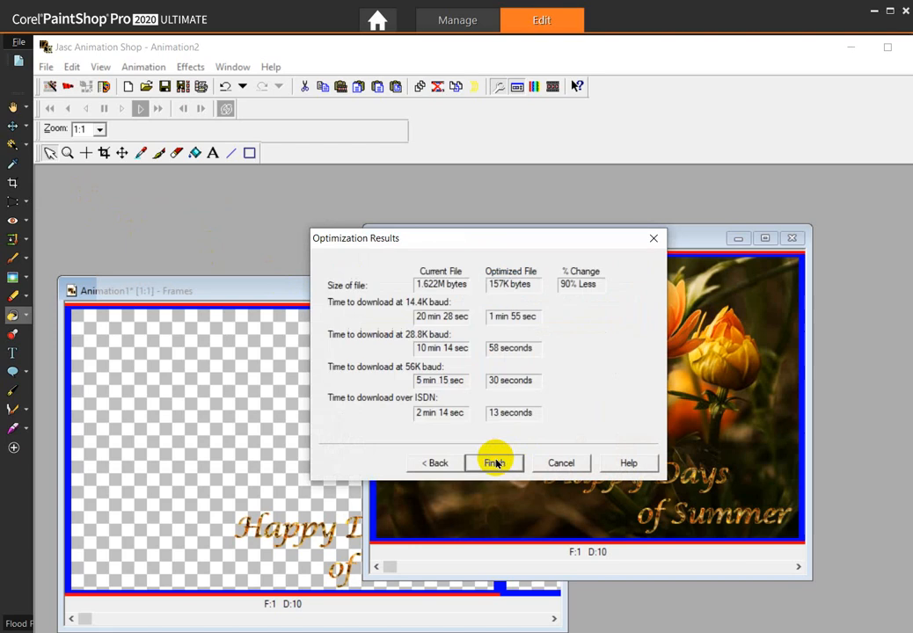
pyautogui.click(495, 462)
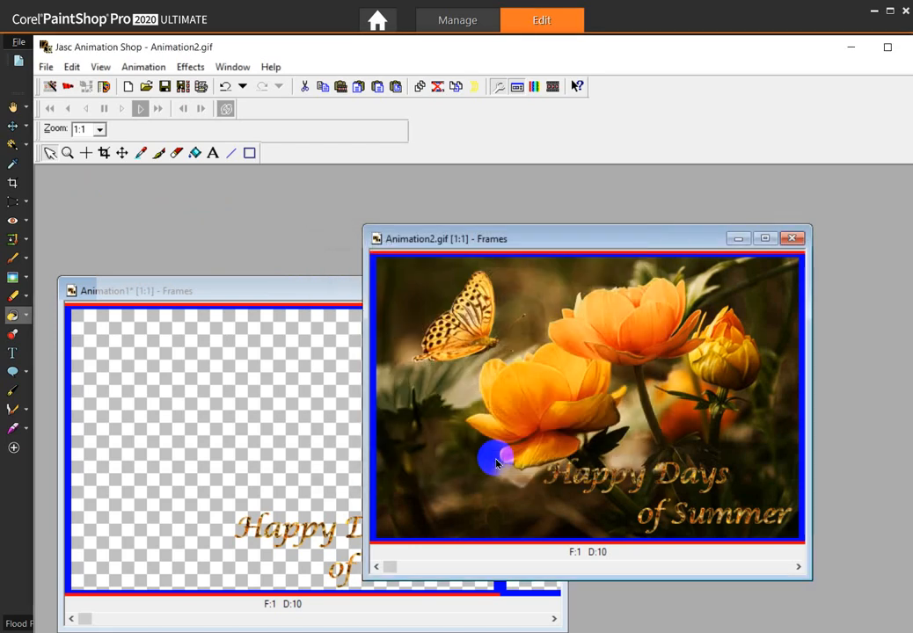